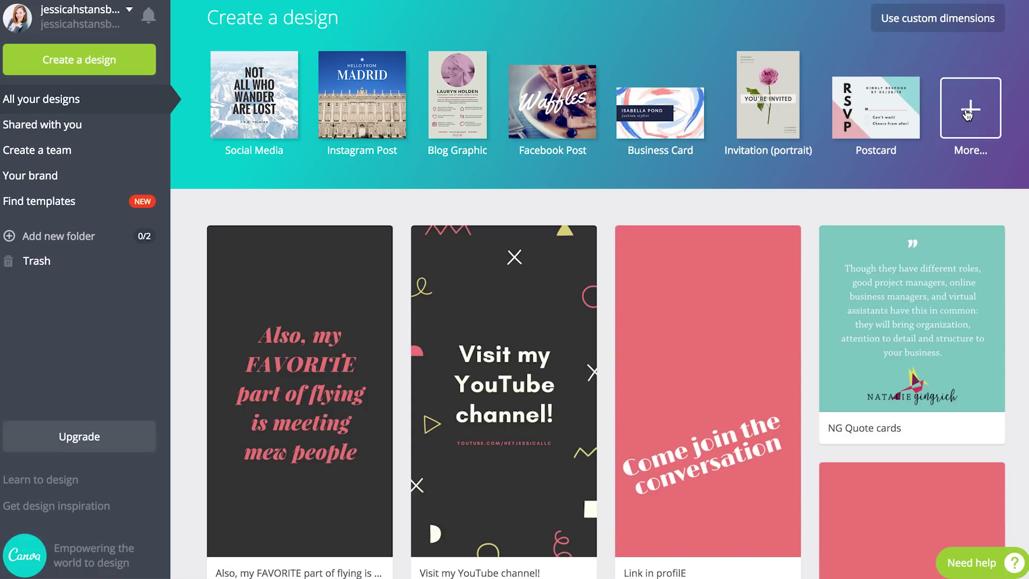
Step: Set custom dimensions of 400 px wide by 900 px tall for the new blank design
{"action": "left_click", "coordinate": [938, 27]}
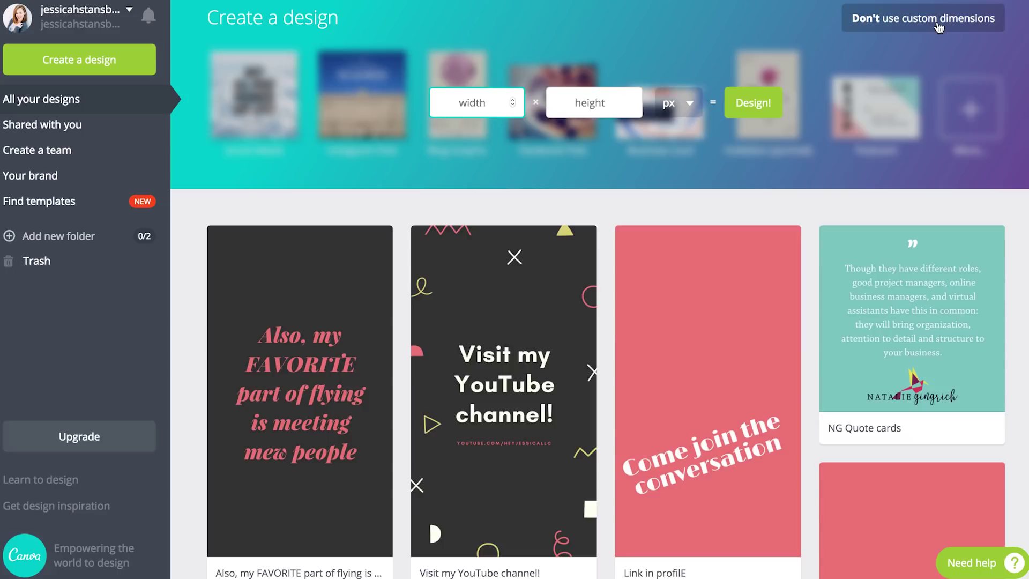
{"action": "type", "text": "400"}
{"action": "key", "text": "Tab"}
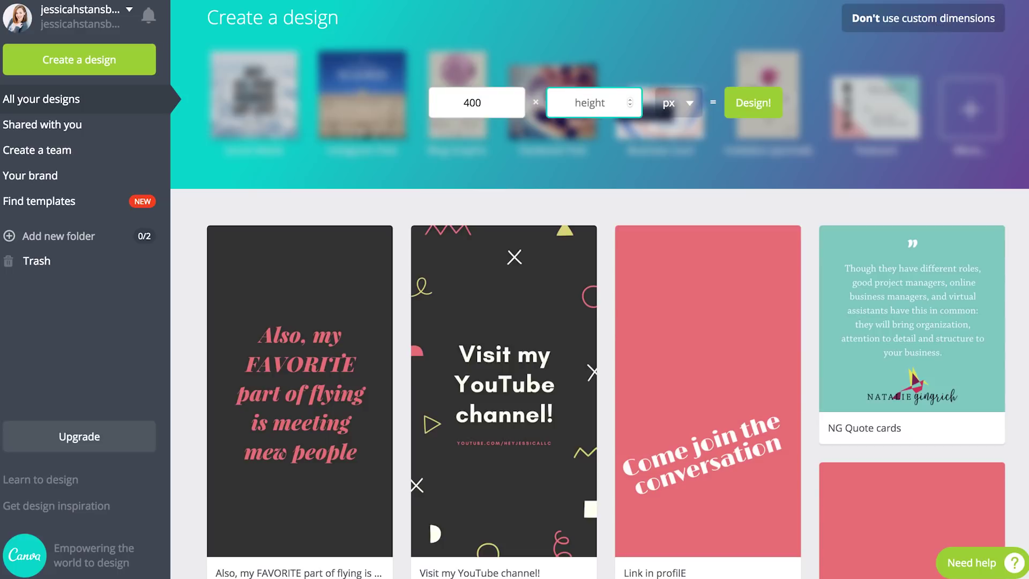
{"action": "type", "text": "900"}
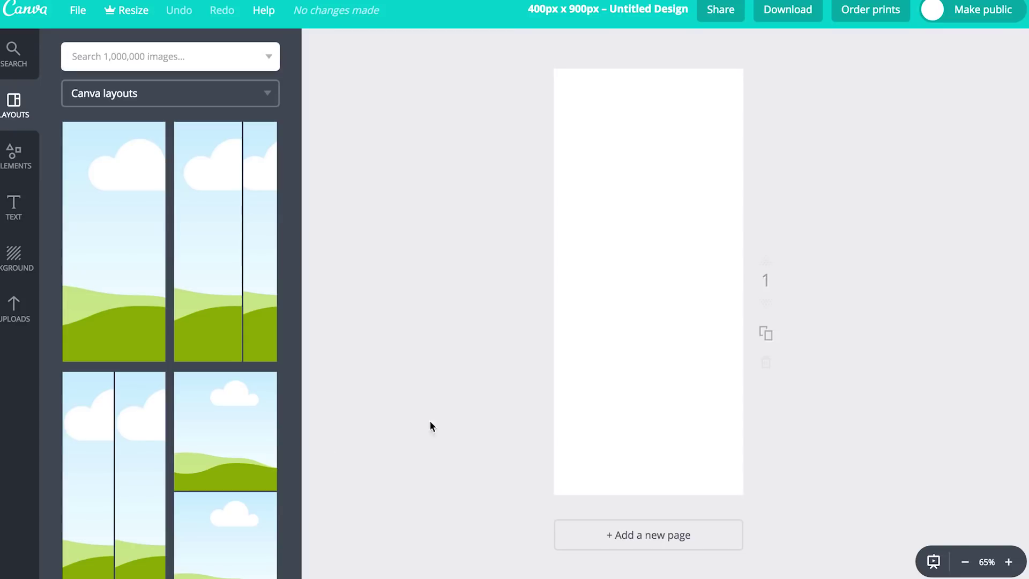
Step: Add the heading 'This is really COOL!' and move COOL! onto a line beneath
{"action": "scroll", "coordinate": [144, 448], "scroll_direction": "down", "scroll_amount": 15}
{"action": "scroll", "coordinate": [145, 449], "scroll_direction": "up", "scroll_amount": 15}
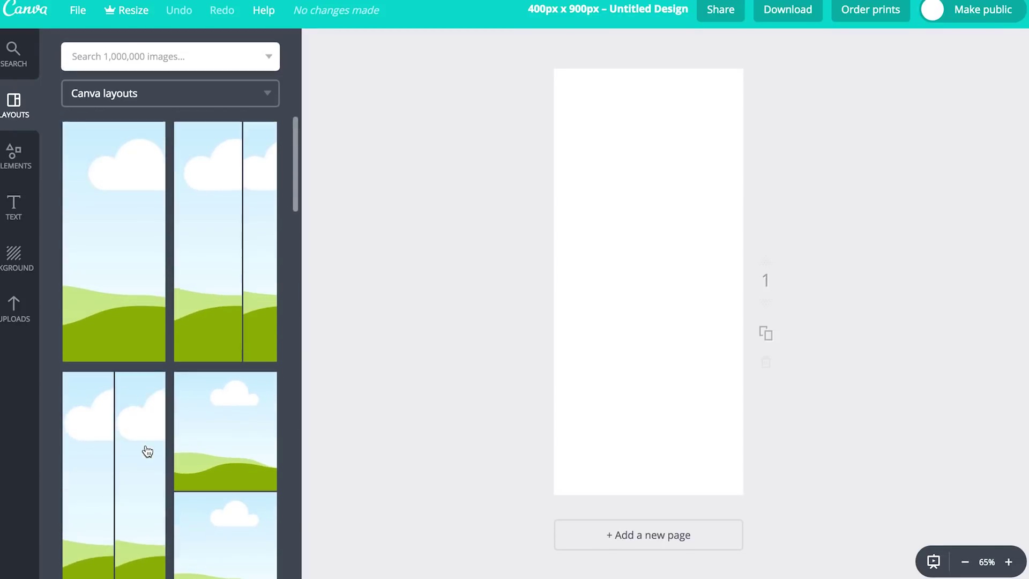
{"action": "left_click", "coordinate": [4, 208]}
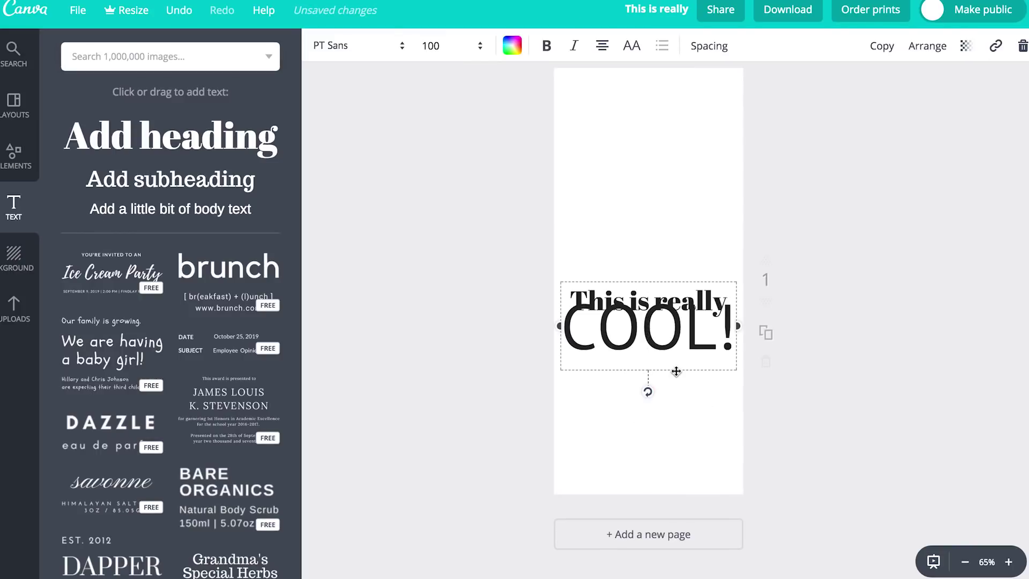
{"action": "left_click_drag", "start_coordinate": [675, 369], "coordinate": [677, 387]}
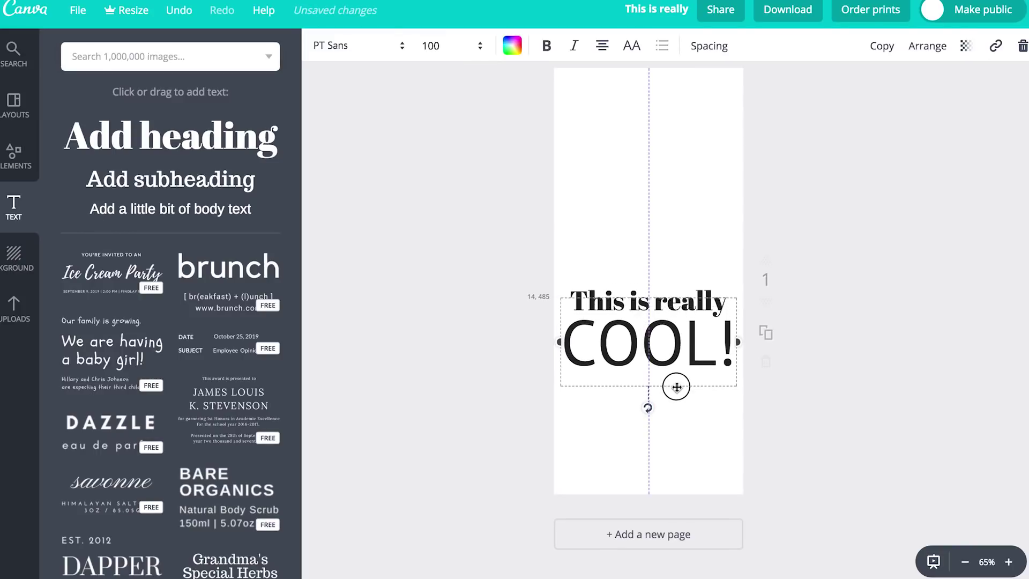
{"action": "left_click", "coordinate": [855, 371]}
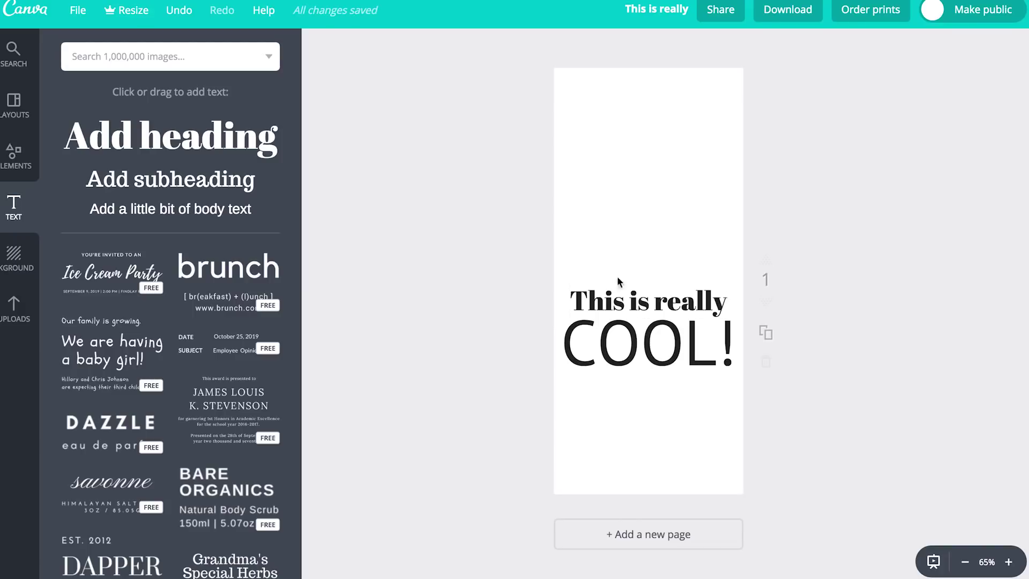
Step: Recolour the word COOL red, then dark grey, and bring up the download options
{"action": "left_click", "coordinate": [668, 308]}
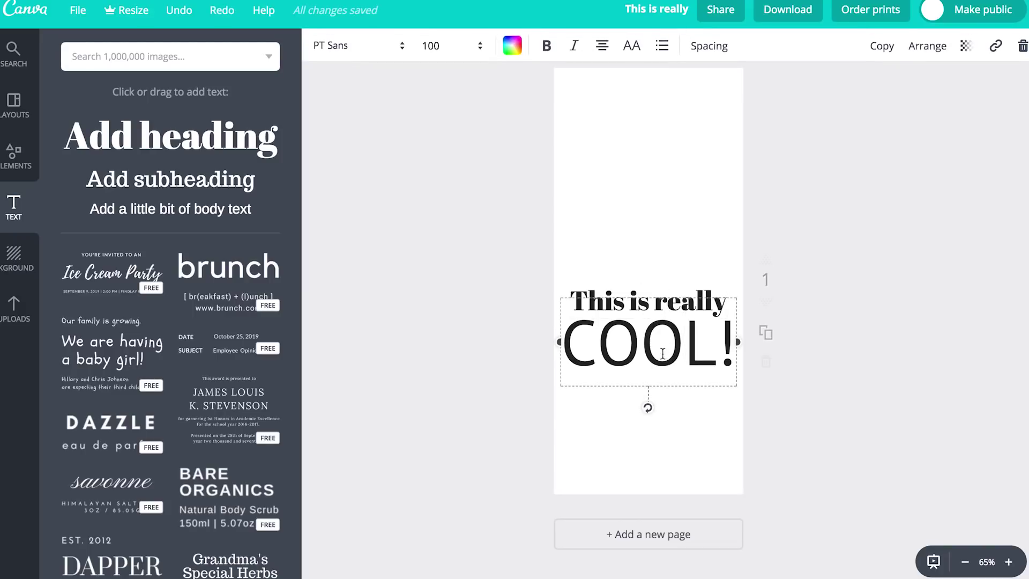
{"action": "double_click", "coordinate": [665, 348]}
{"action": "left_click", "coordinate": [502, 41]}
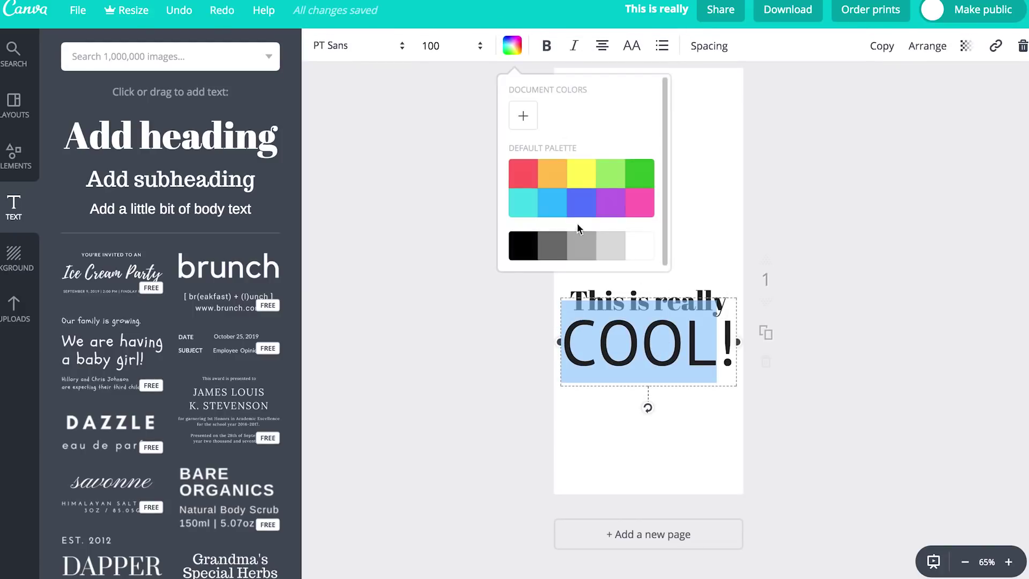
{"action": "left_click", "coordinate": [530, 183]}
{"action": "left_click", "coordinate": [779, 368]}
{"action": "left_click", "coordinate": [793, 426]}
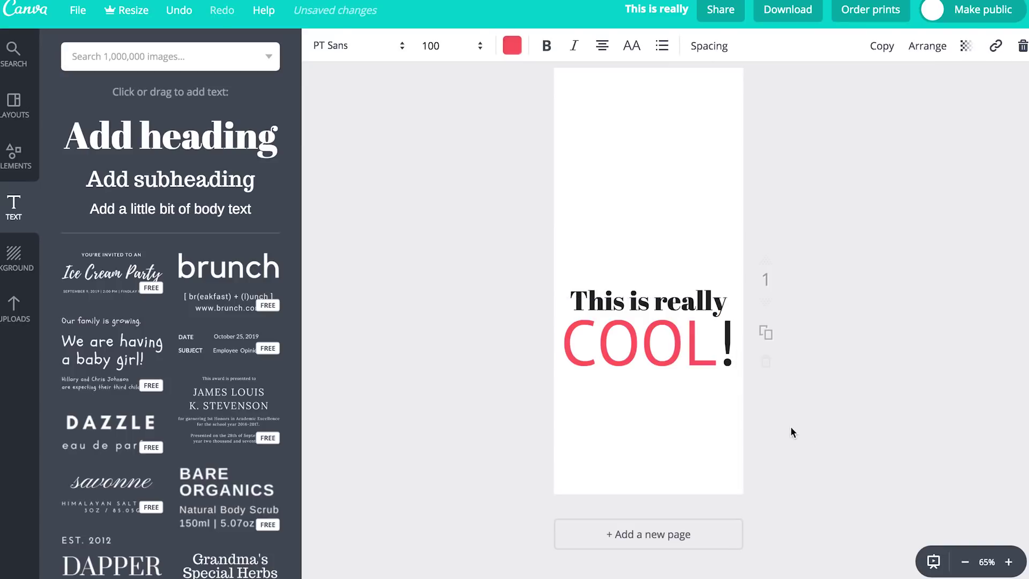
{"action": "double_click", "coordinate": [684, 343]}
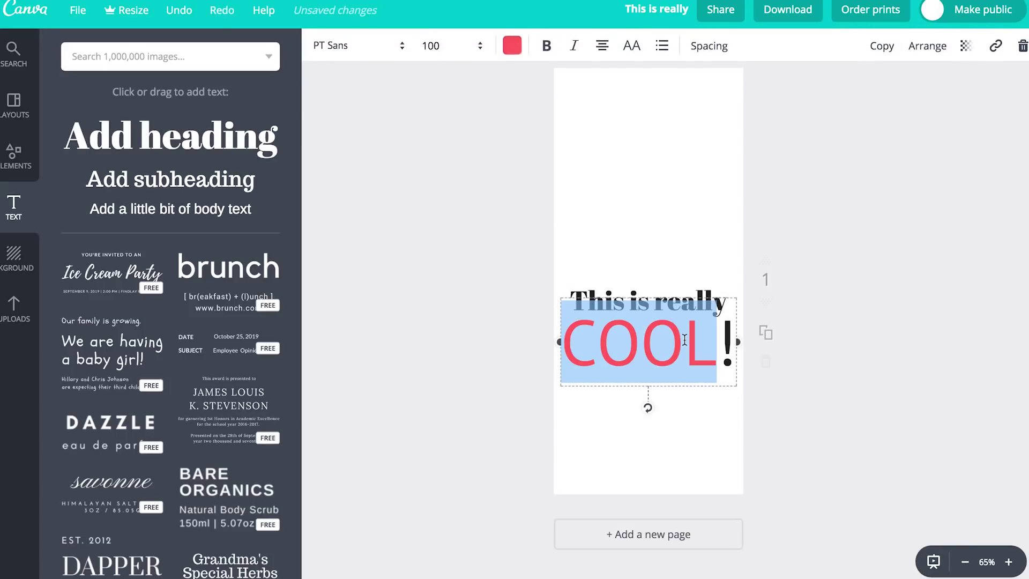
{"action": "left_click", "coordinate": [512, 45]}
{"action": "left_click", "coordinate": [548, 248]}
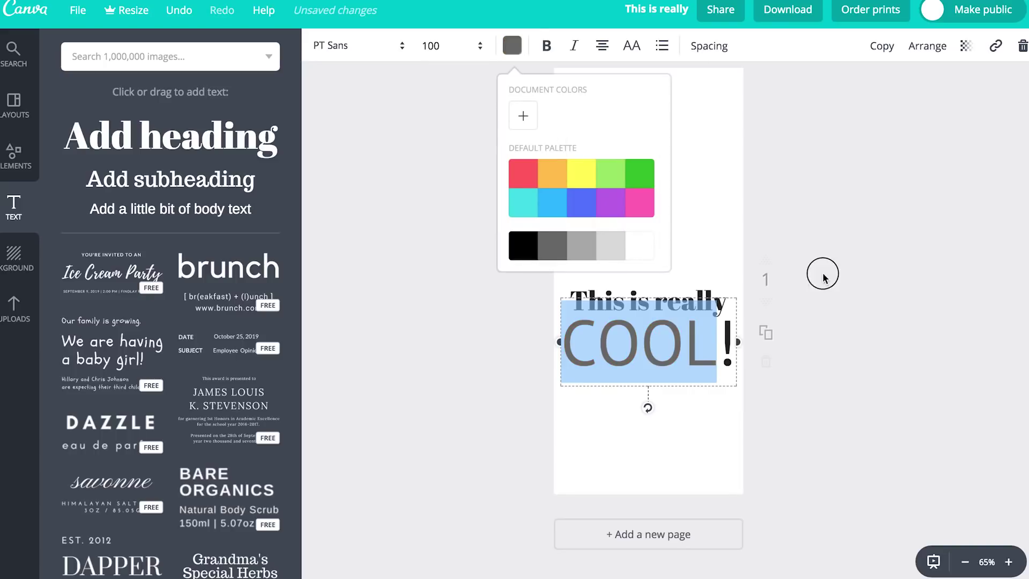
{"action": "left_click", "coordinate": [835, 388]}
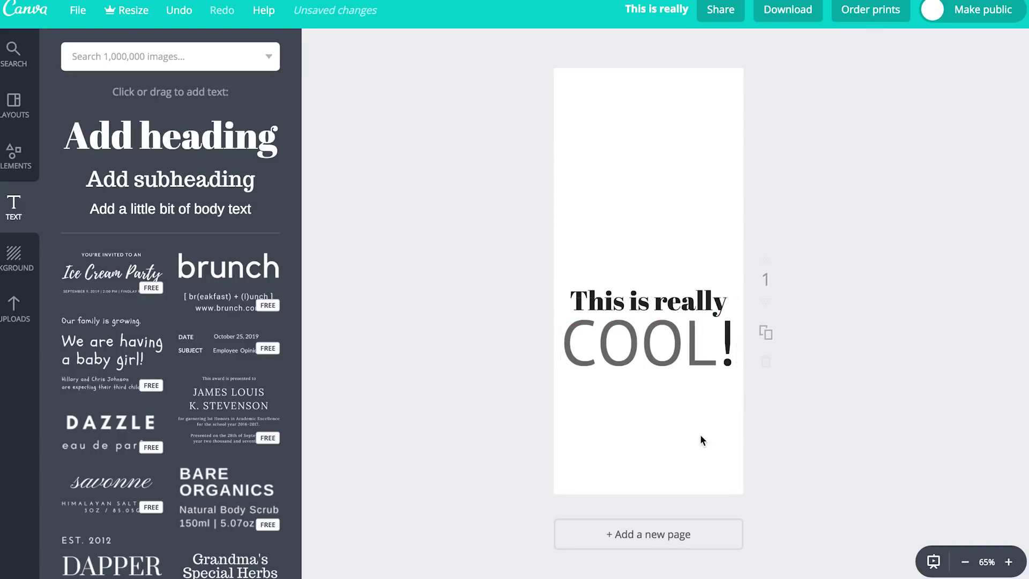
{"action": "left_click", "coordinate": [788, 9]}
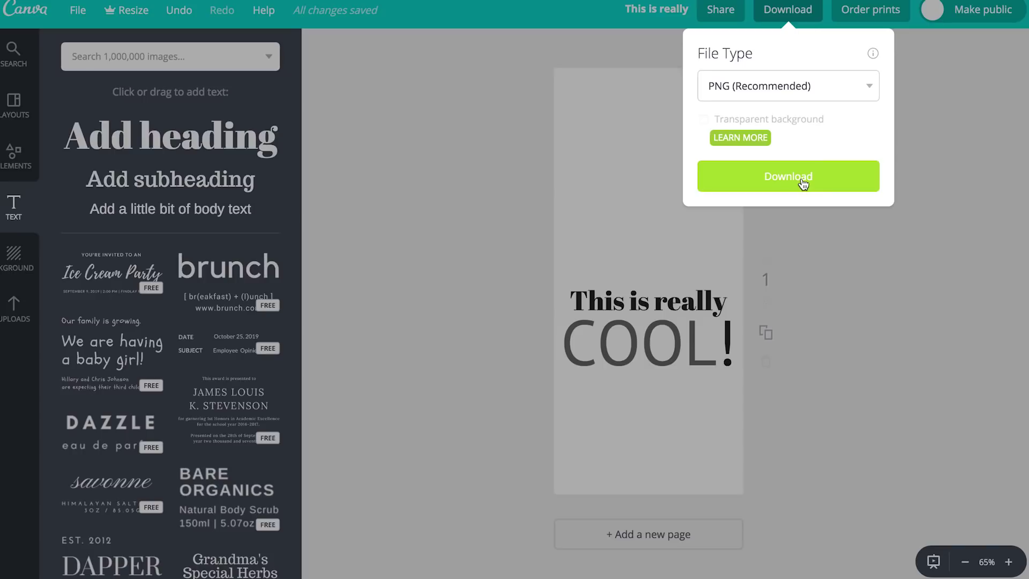
Step: Download the design as a PNG (Recommended) file
{"action": "left_click", "coordinate": [908, 258]}
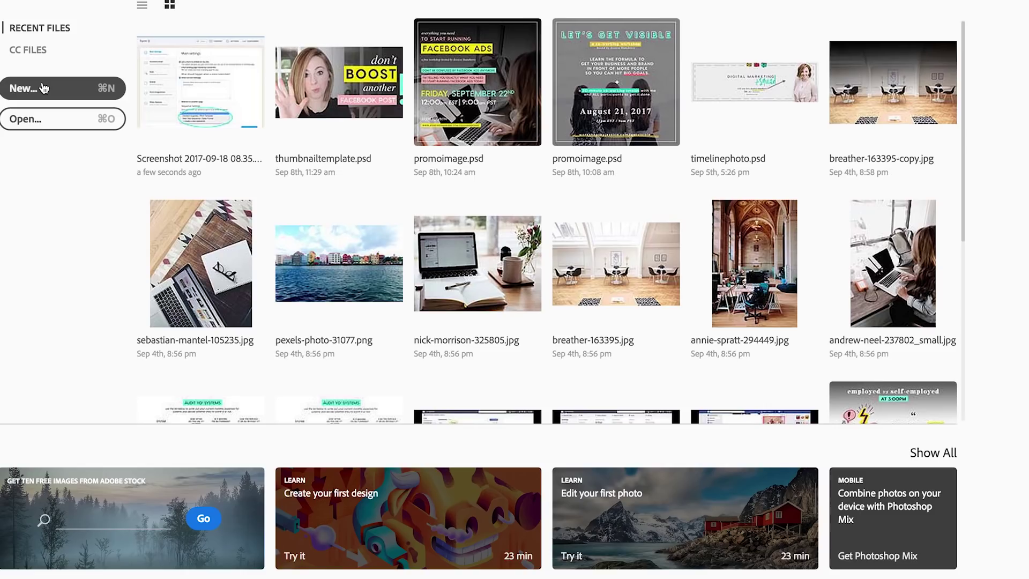
{"action": "key", "text": "super+n"}
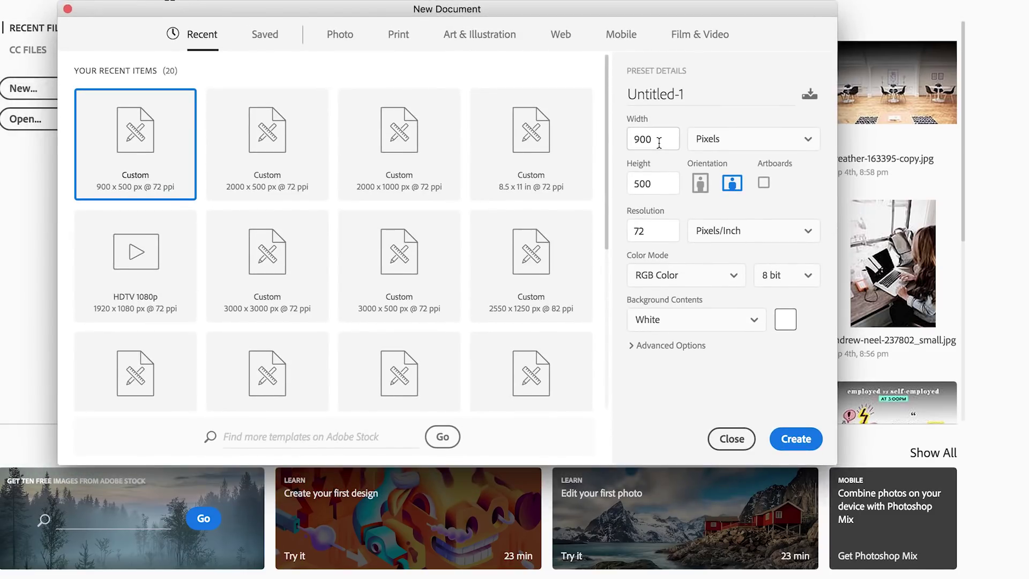
Step: Enter width 400 and height 900 pixels and create the blank white document
{"action": "double_click", "coordinate": [653, 141]}
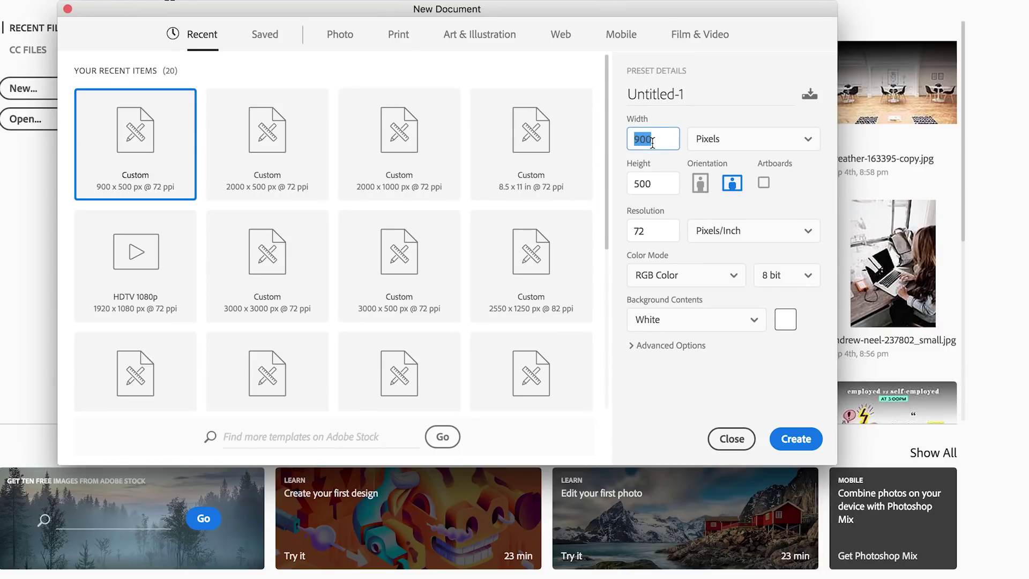
{"action": "type", "text": "400"}
{"action": "key", "text": "Tab"}
{"action": "type", "text": "900"}
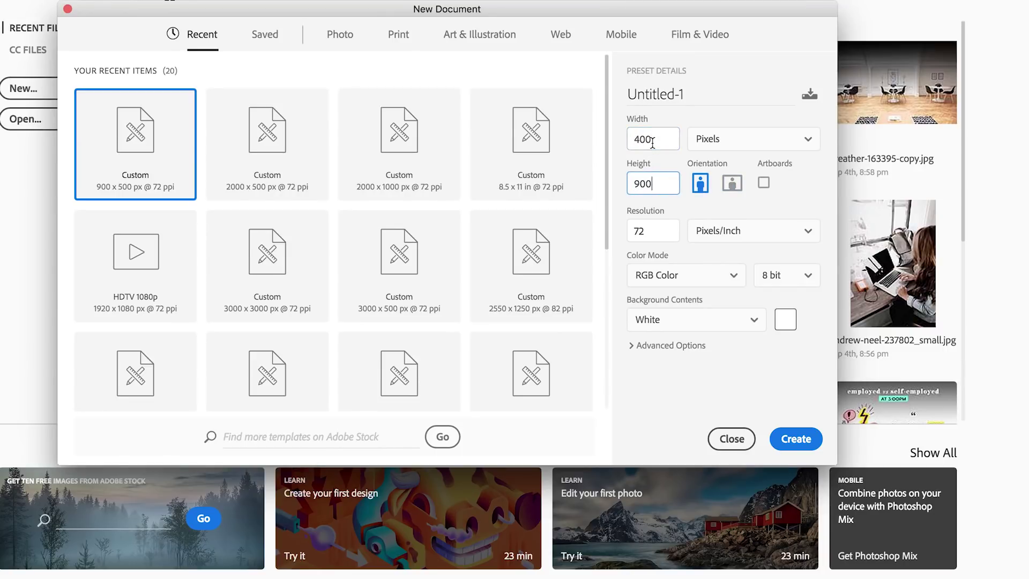
{"action": "key", "text": "Return"}
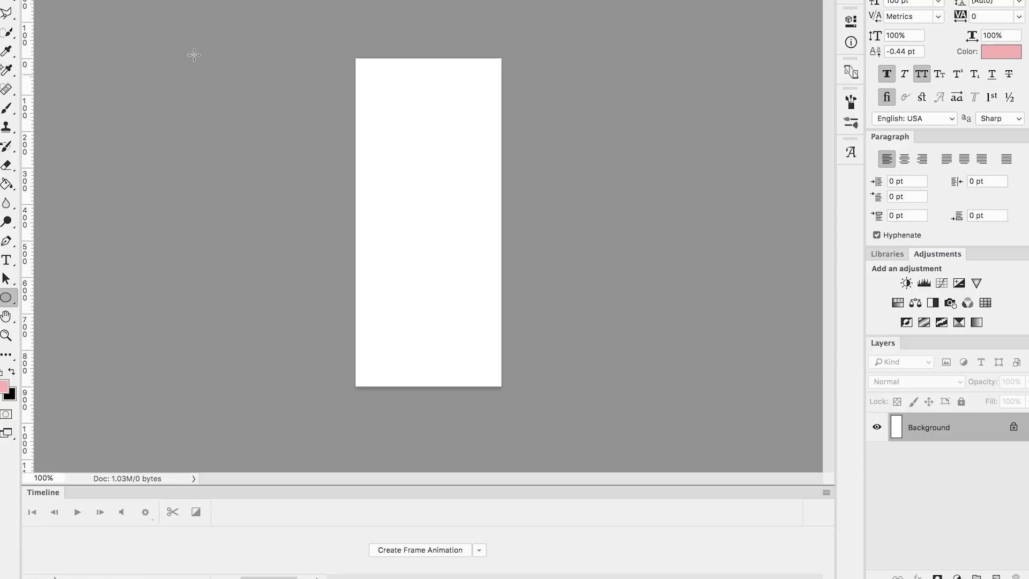
Step: Add the title text MY REALLY with 'cool thing' placed beneath it
{"action": "left_click", "coordinate": [7, 259]}
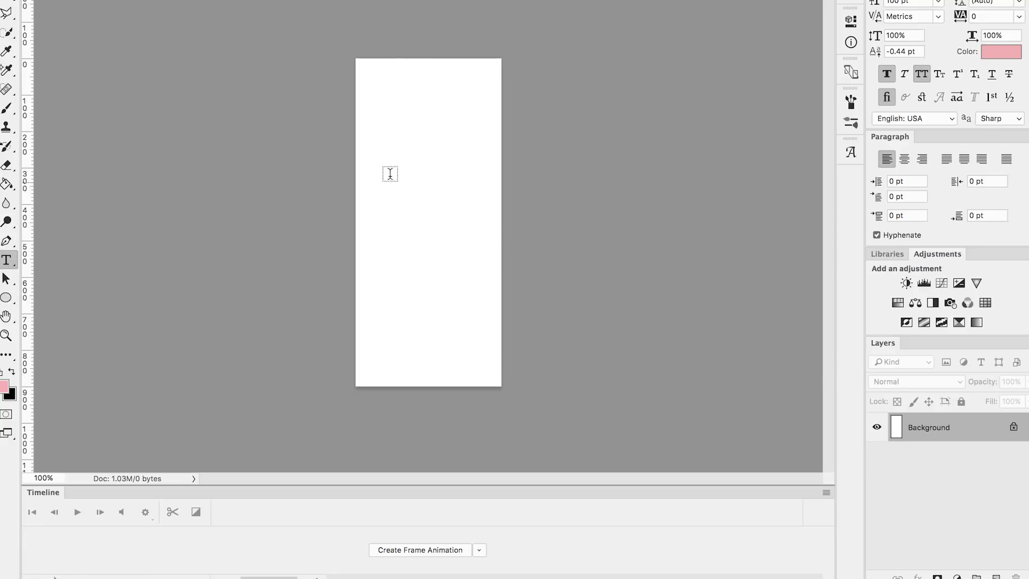
{"action": "left_click_drag", "start_coordinate": [381, 173], "coordinate": [476, 252]}
{"action": "type", "text": "MY REALLY"}
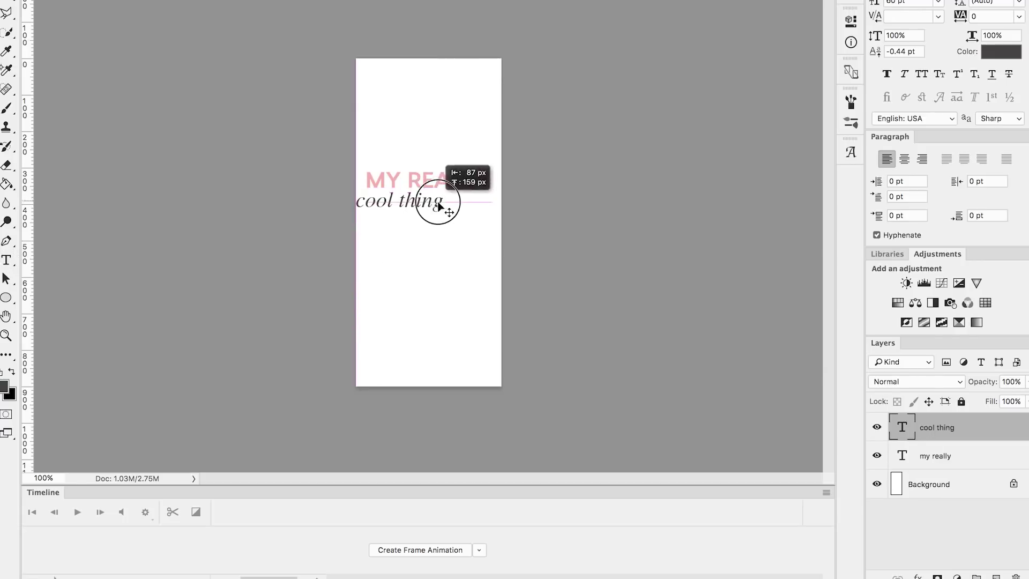
{"action": "left_click_drag", "start_coordinate": [436, 202], "coordinate": [460, 214]}
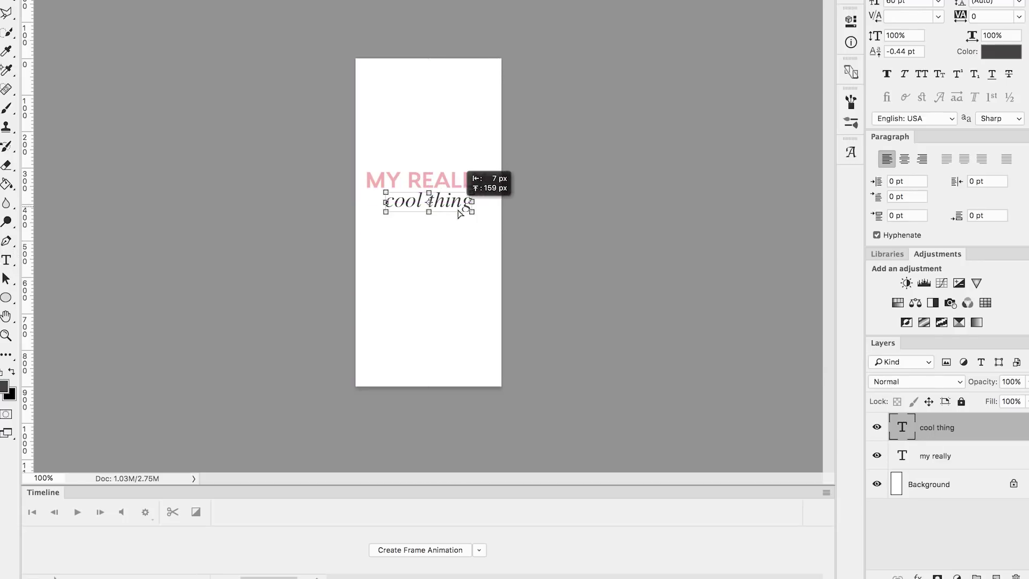
Step: Select both text layers and move them together to the centre of the page
{"action": "left_click", "coordinate": [954, 462], "text": "shift"}
{"action": "left_click_drag", "start_coordinate": [668, 268], "coordinate": [669, 316]}
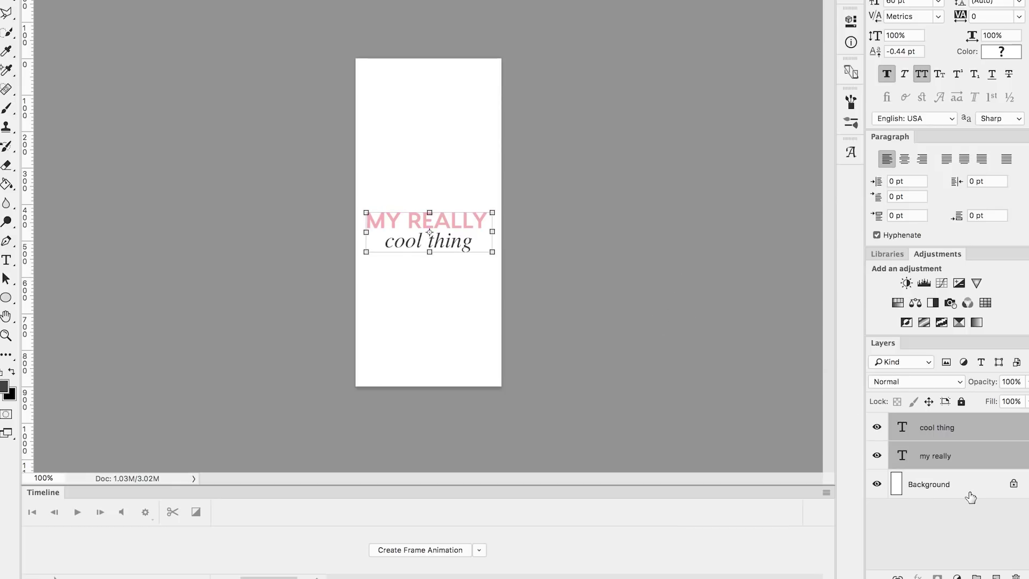
{"action": "left_click", "coordinate": [719, 363]}
{"action": "left_click_drag", "start_coordinate": [718, 362], "coordinate": [718, 356]}
{"action": "left_click", "coordinate": [736, 358]}
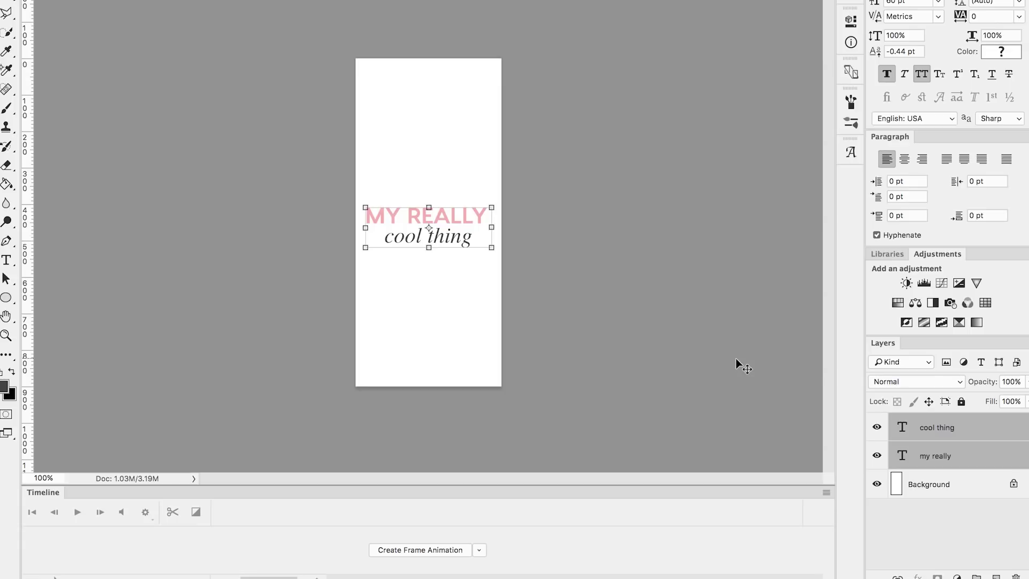
{"action": "left_click", "coordinate": [963, 513]}
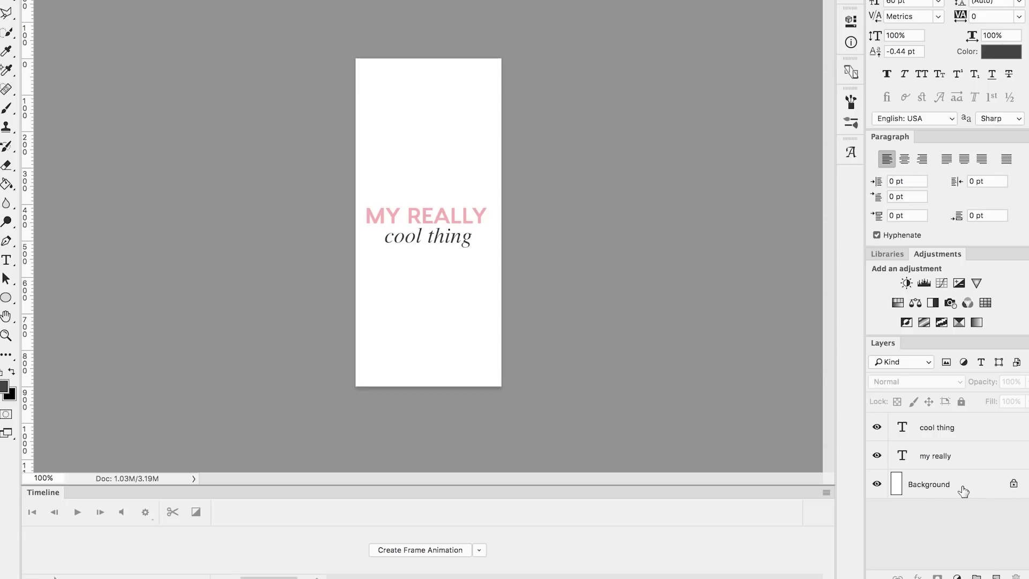
Step: Convert the white Background into Layer 0 and delete it, leaving transparency
{"action": "double_click", "coordinate": [963, 491]}
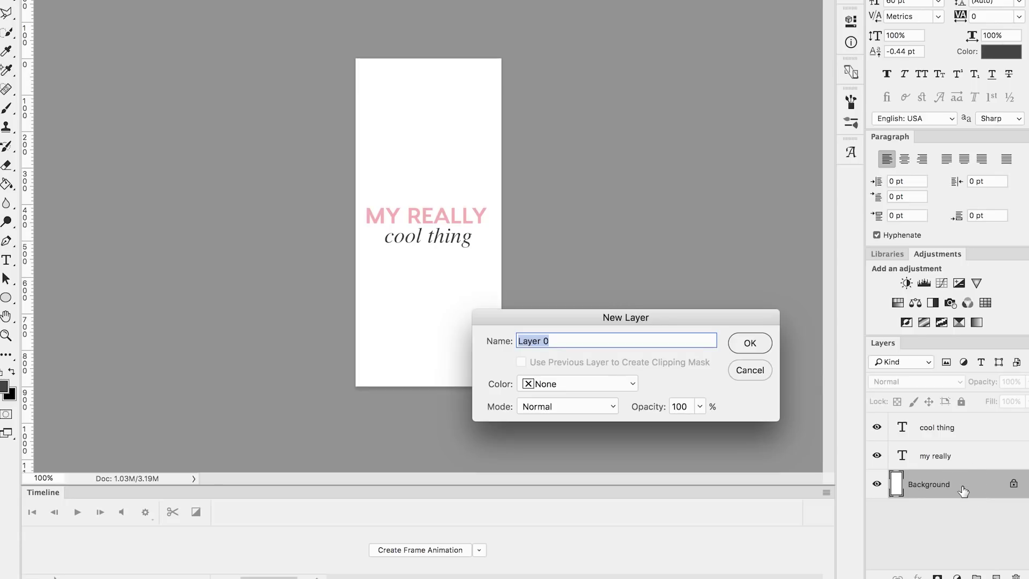
{"action": "left_click", "coordinate": [750, 343]}
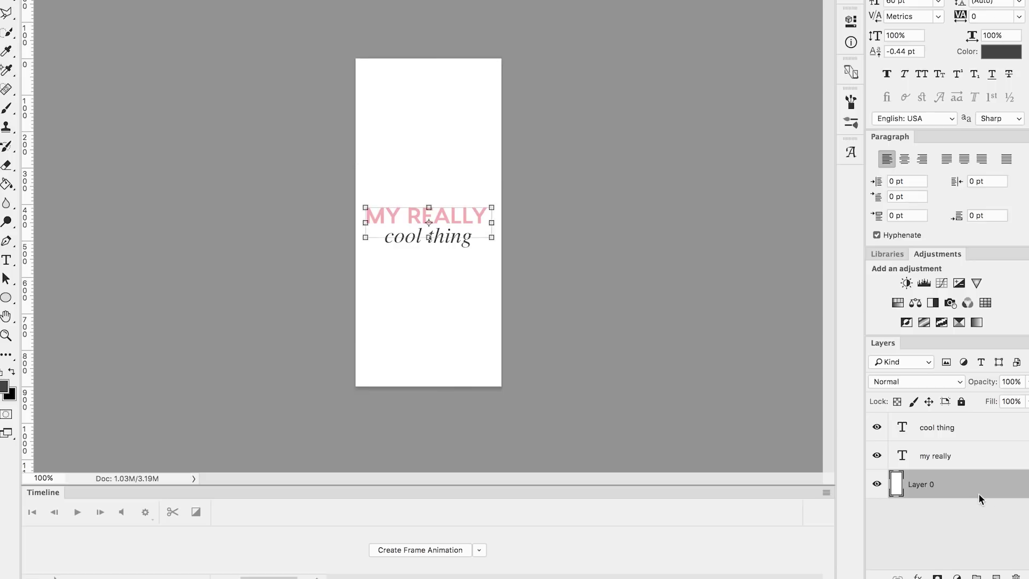
{"action": "key", "text": "Delete"}
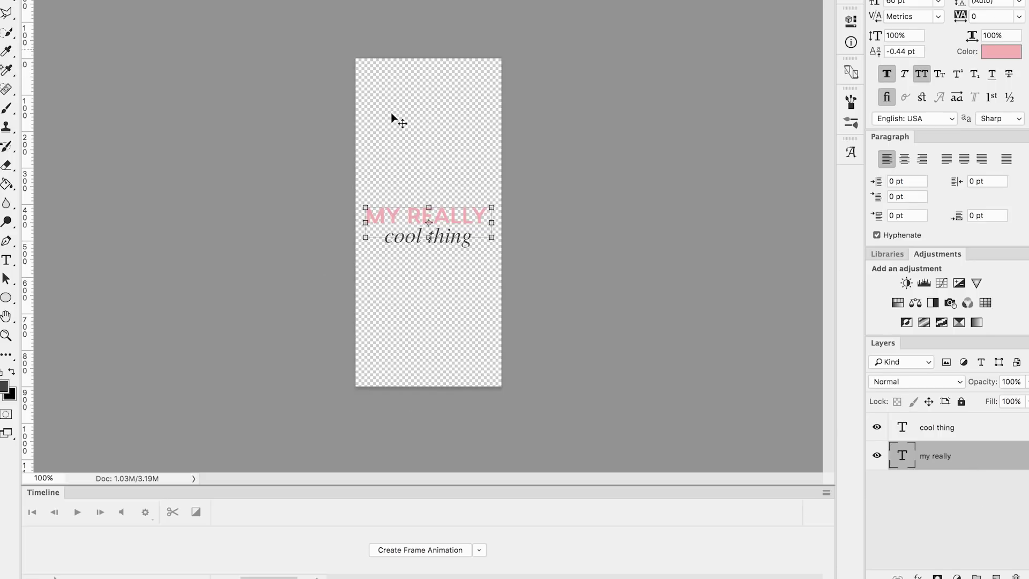
{"action": "left_click", "coordinate": [594, 193]}
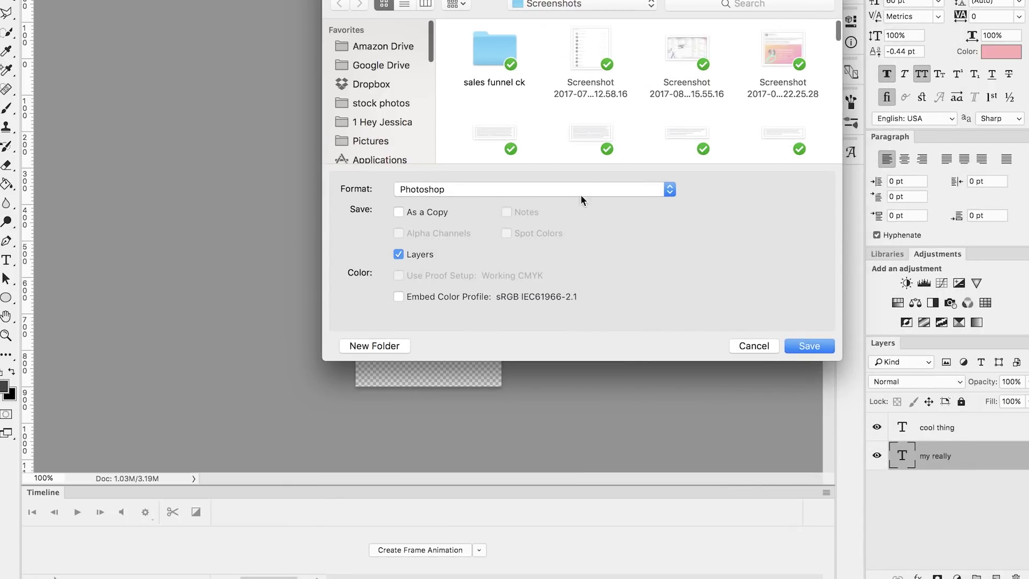
Step: Choose PNG as the file format and save the transparent title
{"action": "left_click", "coordinate": [432, 190]}
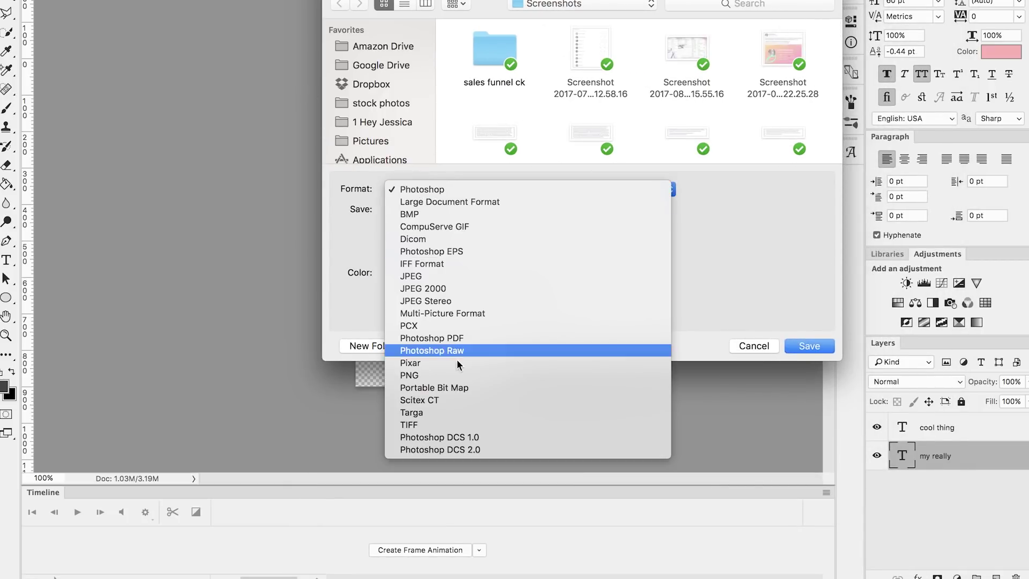
{"action": "left_click", "coordinate": [452, 376]}
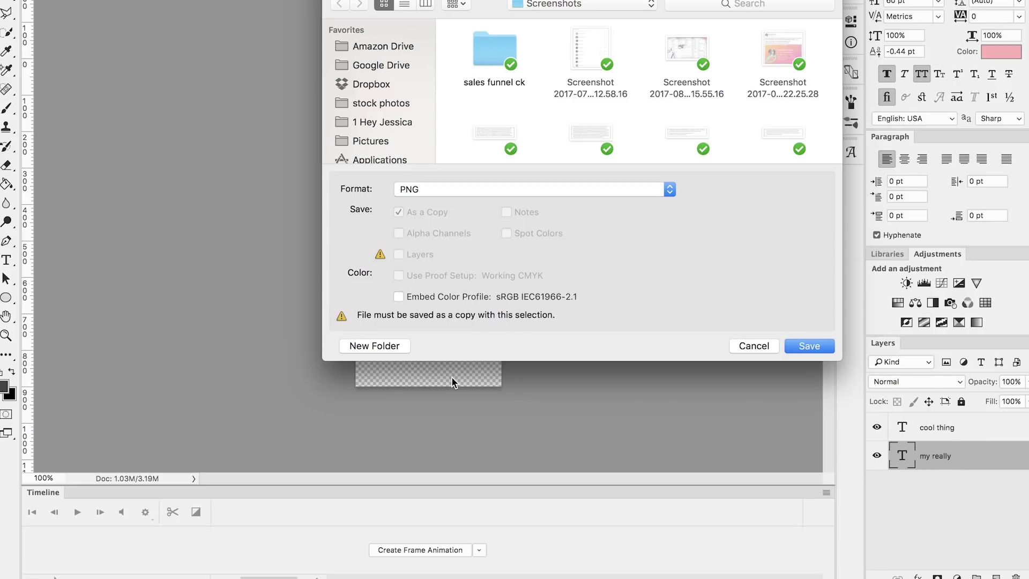
{"action": "key", "text": "Return"}
{"action": "key", "text": "Return"}
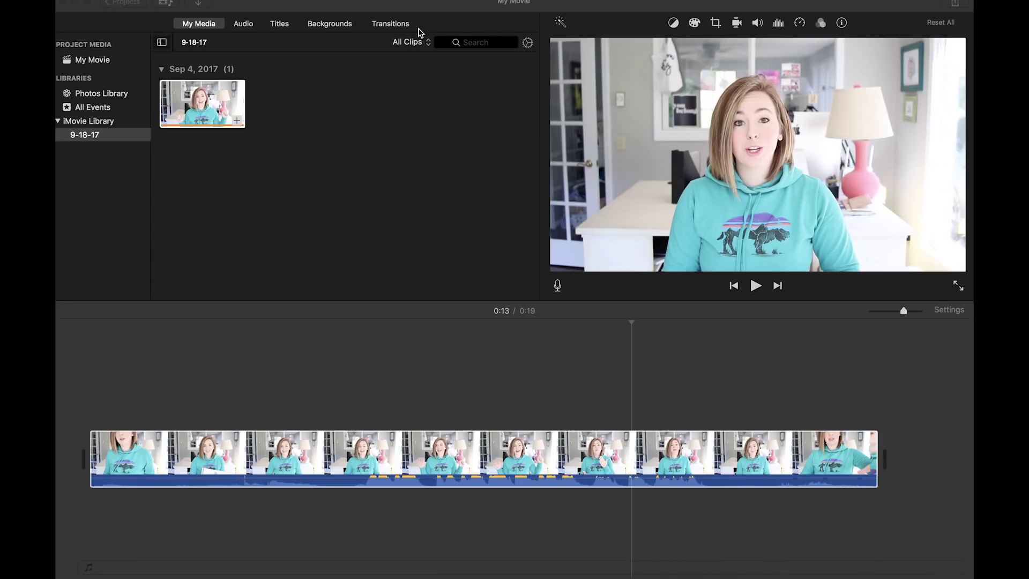
Step: Open the Titles browser in the My Movie project
{"action": "left_click", "coordinate": [276, 24]}
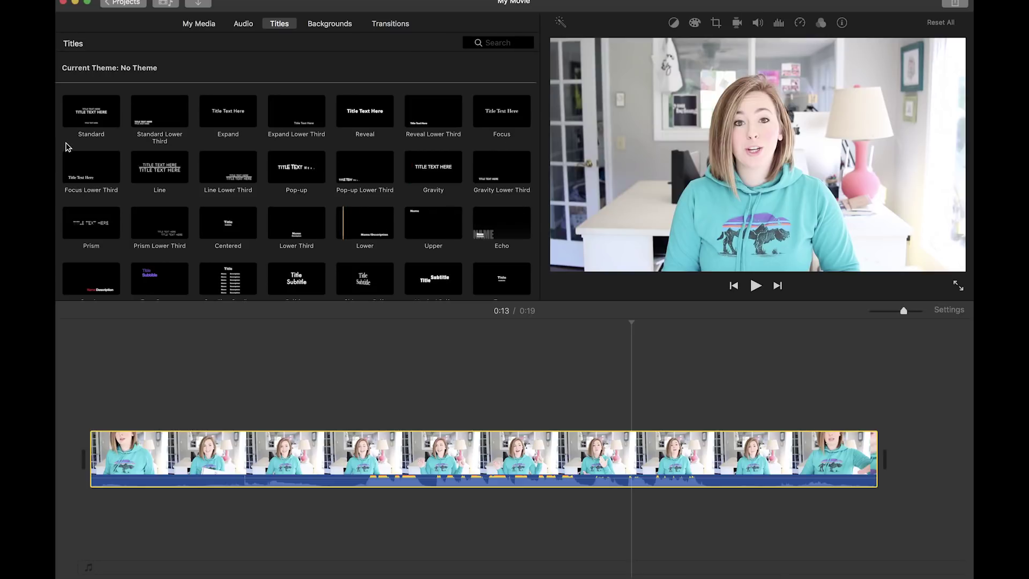
Step: Scroll through the title style thumbnails, then return to My Media
{"action": "scroll", "coordinate": [68, 146], "scroll_direction": "down", "scroll_amount": 3}
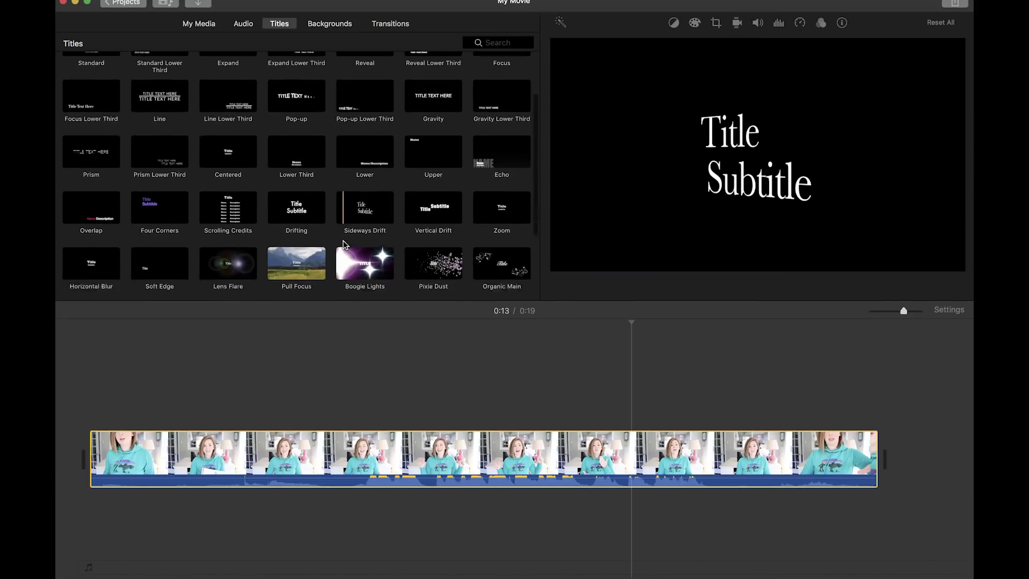
{"action": "scroll", "coordinate": [343, 240], "scroll_direction": "down", "scroll_amount": 4}
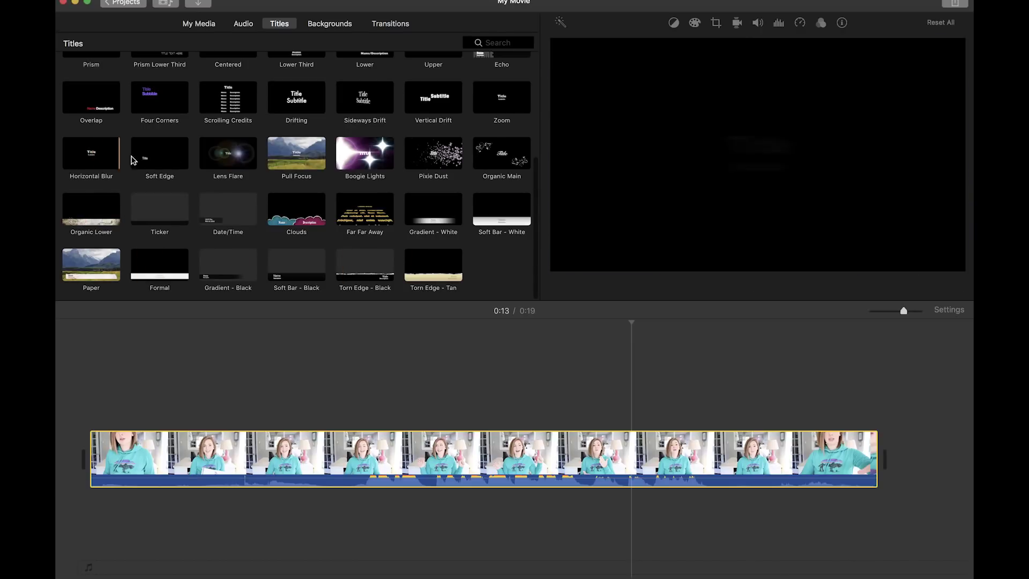
{"action": "scroll", "coordinate": [337, 128], "scroll_direction": "up", "scroll_amount": 2}
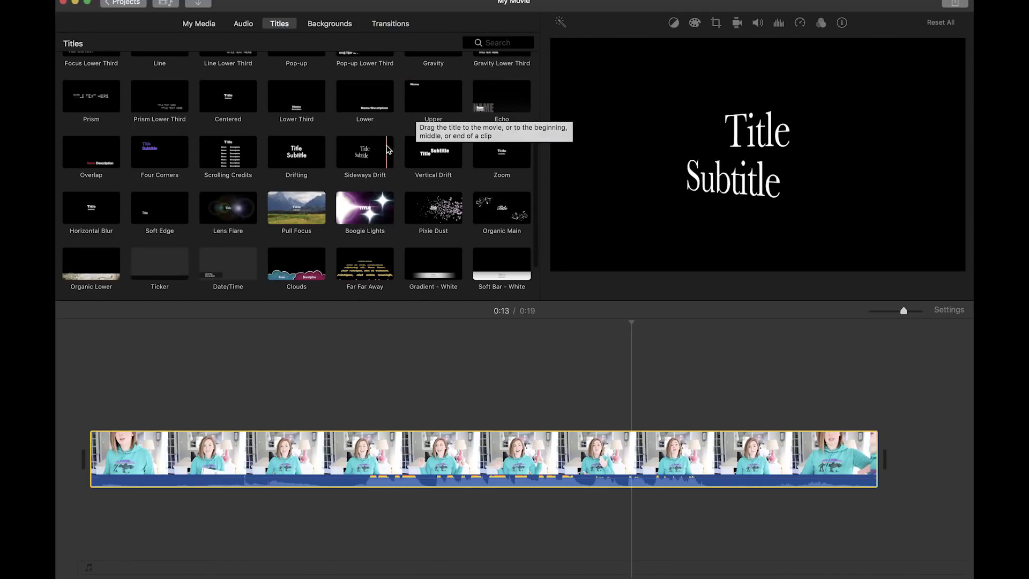
{"action": "scroll", "coordinate": [392, 150], "scroll_direction": "up", "scroll_amount": 5}
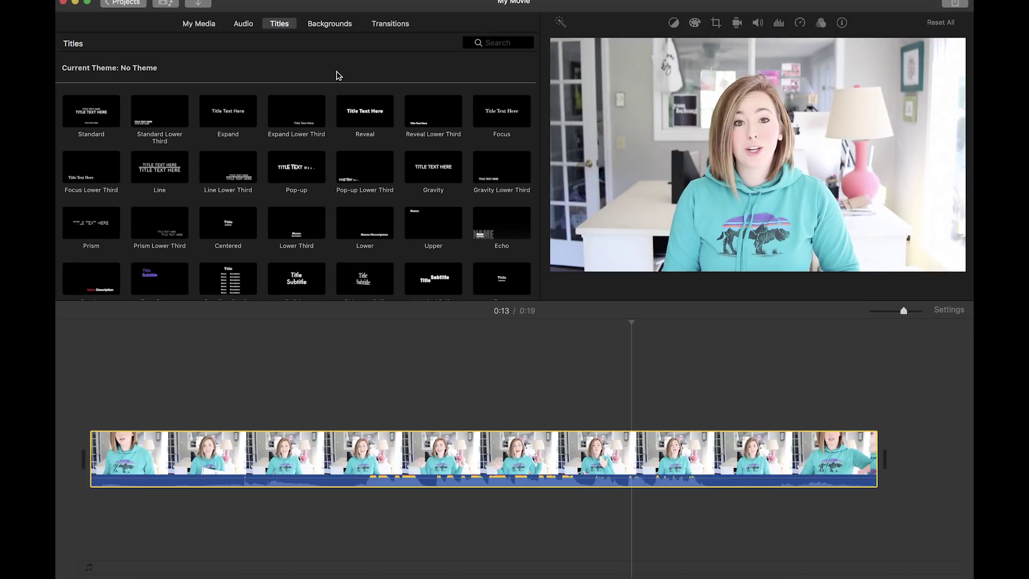
{"action": "left_click", "coordinate": [199, 24]}
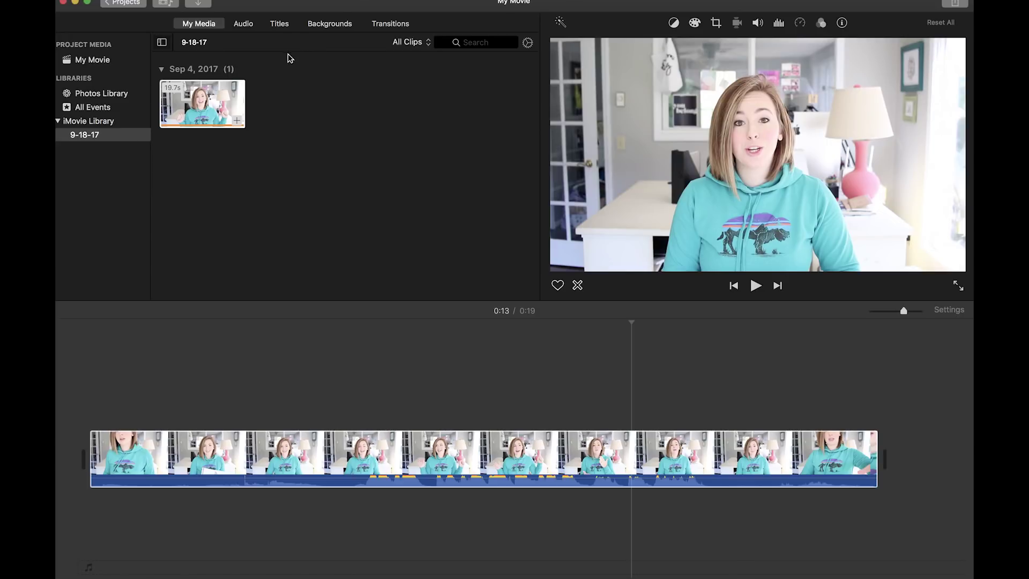
Step: Select the timeline clip and pick myimovietext.png in a Finder window moved aside
{"action": "left_click", "coordinate": [858, 453]}
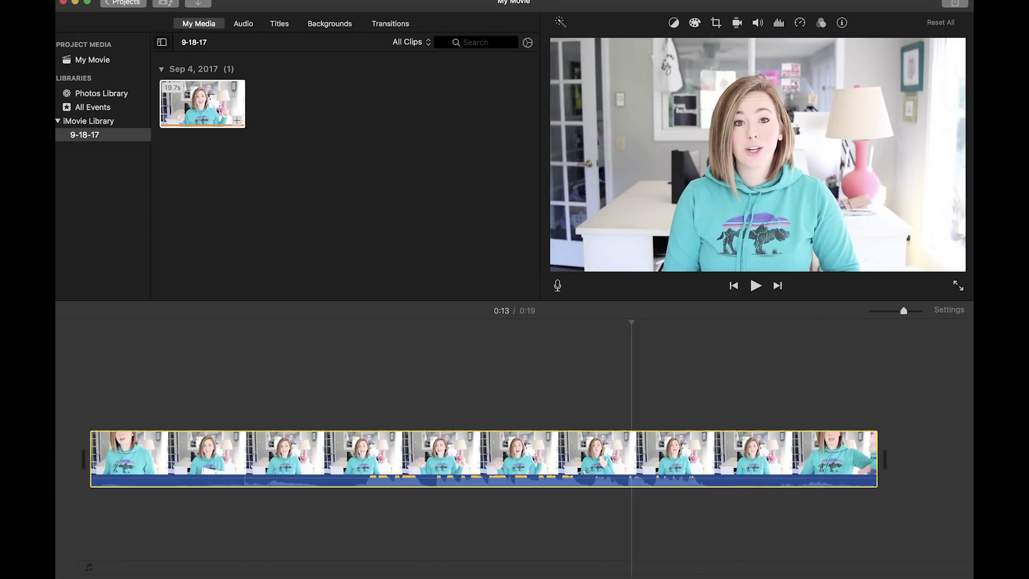
{"action": "key", "text": "super+Tab"}
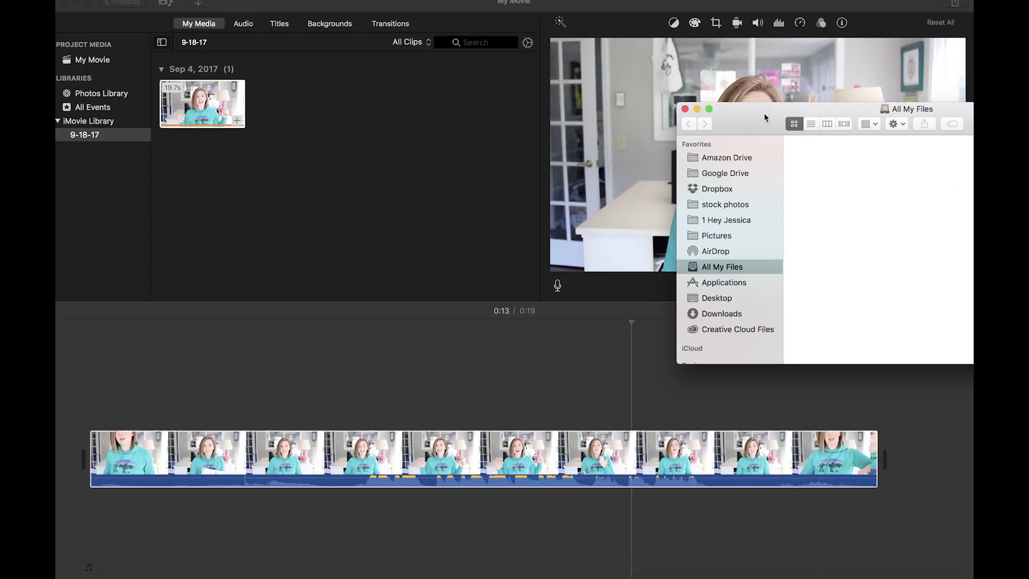
{"action": "left_click_drag", "start_coordinate": [764, 113], "coordinate": [813, 410]}
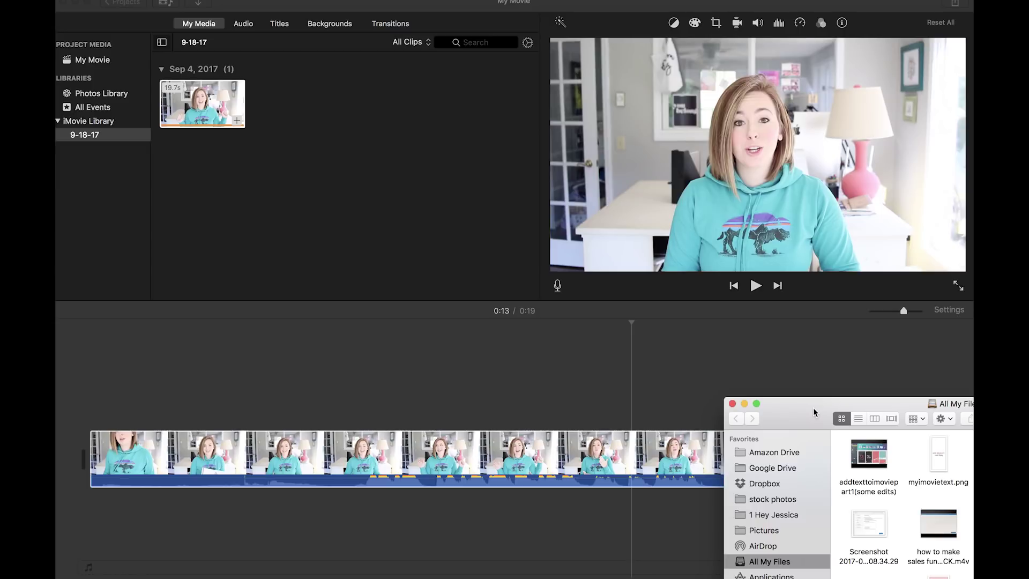
{"action": "left_click", "coordinate": [941, 457]}
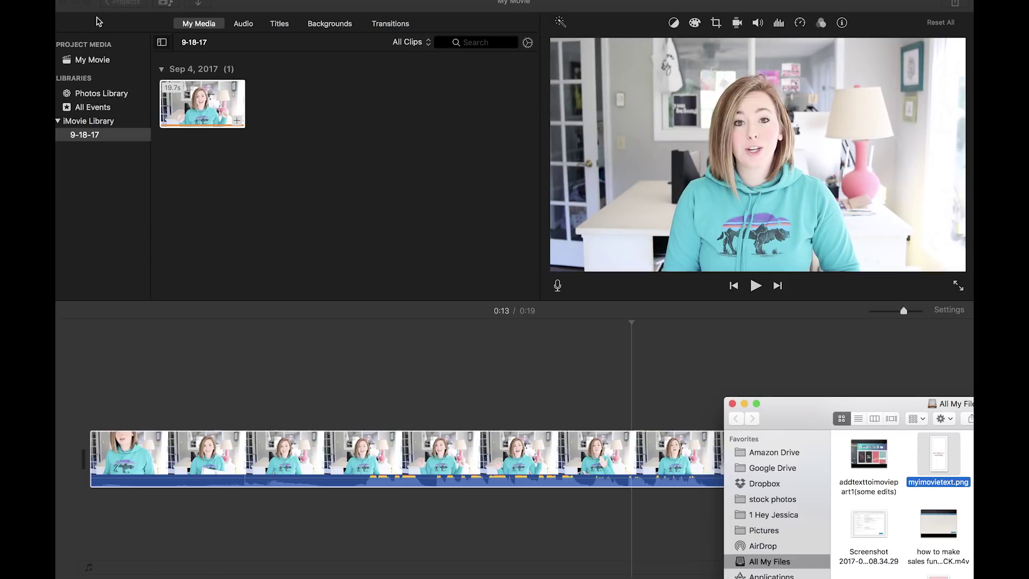
Step: Drag myimovietext.png onto the timeline above the main clip as a cutaway
{"action": "left_click", "coordinate": [251, 3]}
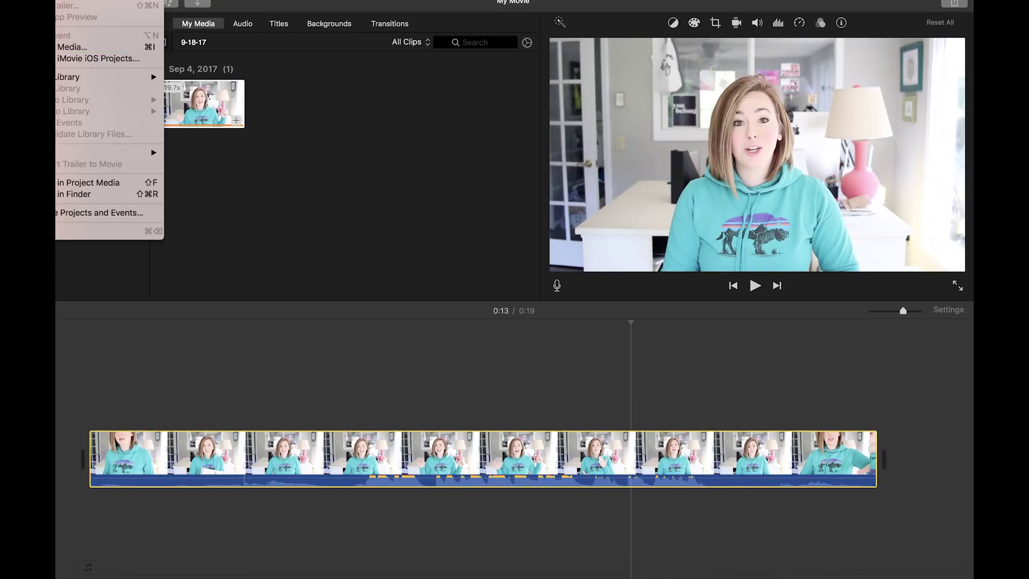
{"action": "key", "text": "Escape"}
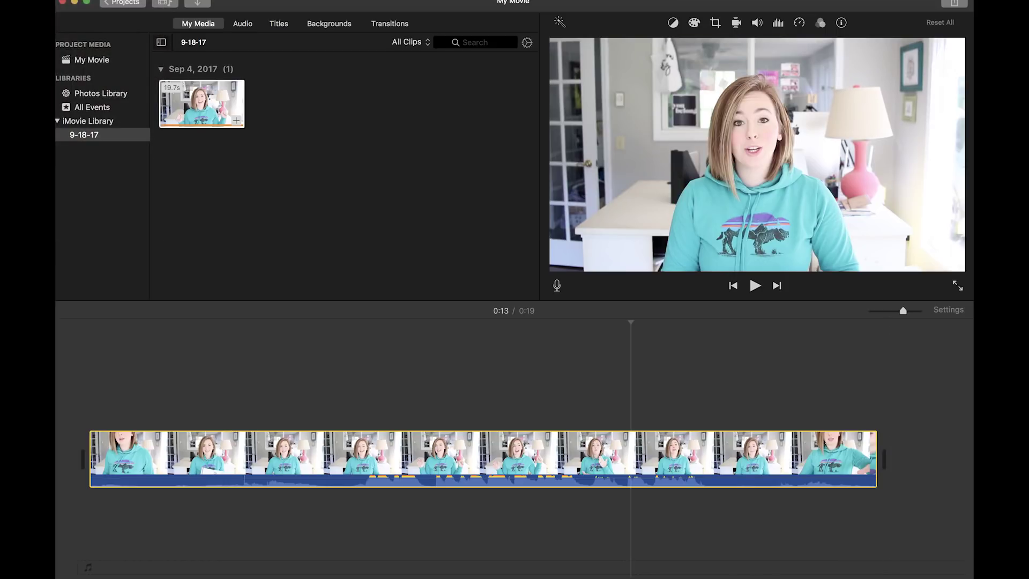
{"action": "key", "text": "super+Tab"}
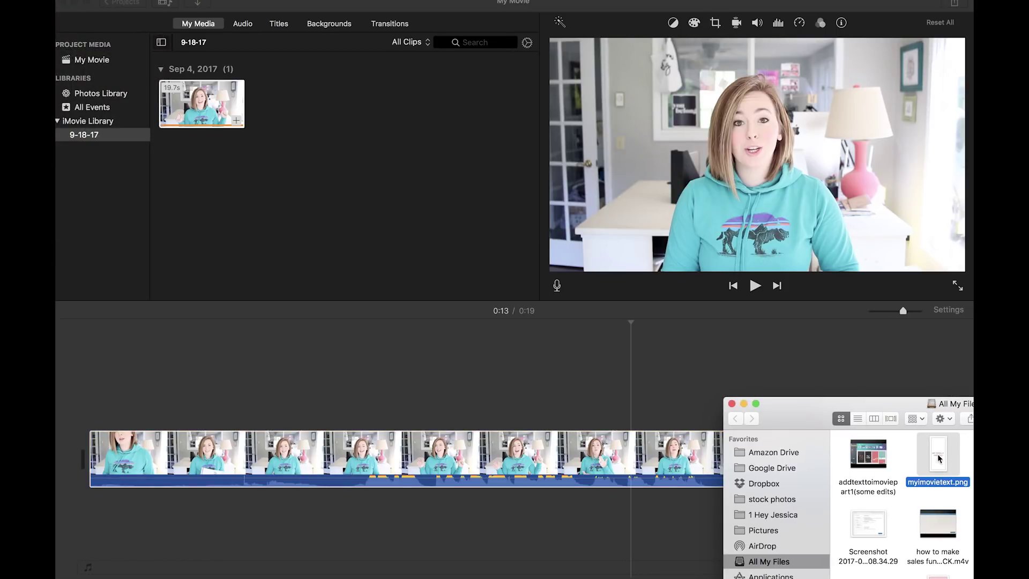
{"action": "left_click_drag", "start_coordinate": [939, 460], "coordinate": [636, 409]}
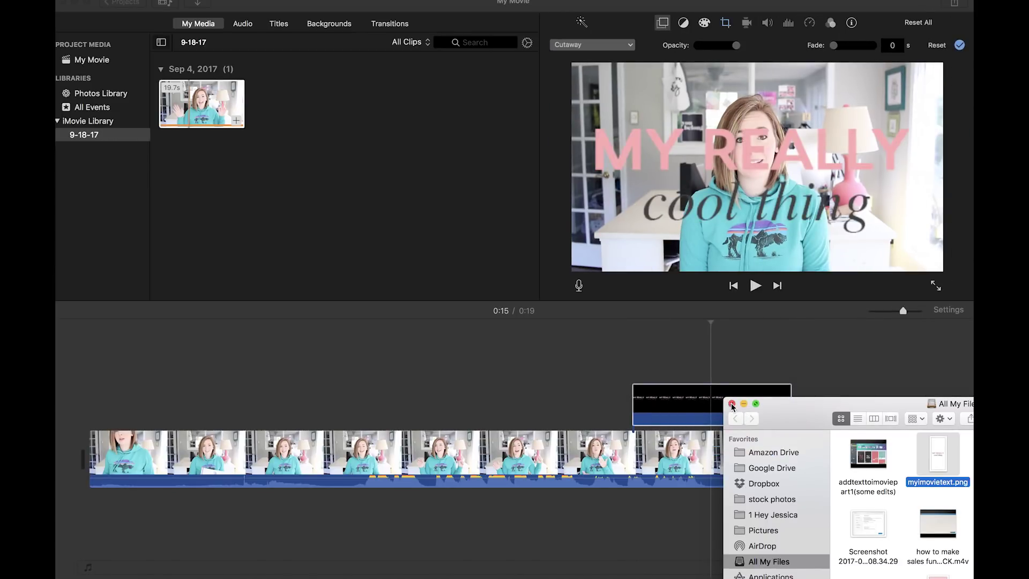
Step: Close Finder and shift the 4.0-second title overlay slightly earlier above the interview clip
{"action": "left_click", "coordinate": [733, 404]}
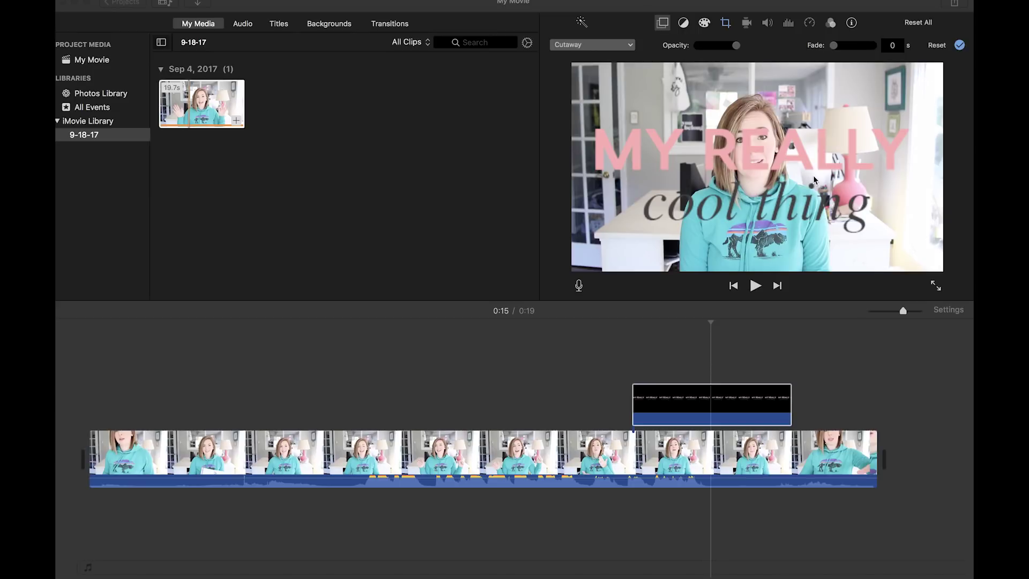
{"action": "left_click", "coordinate": [694, 411]}
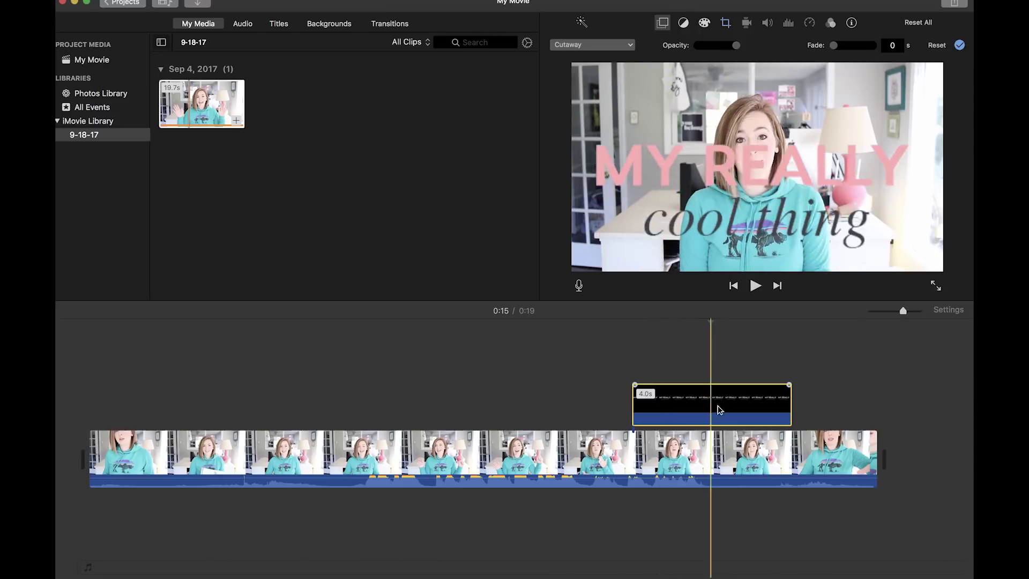
{"action": "left_click_drag", "start_coordinate": [697, 413], "coordinate": [724, 412]}
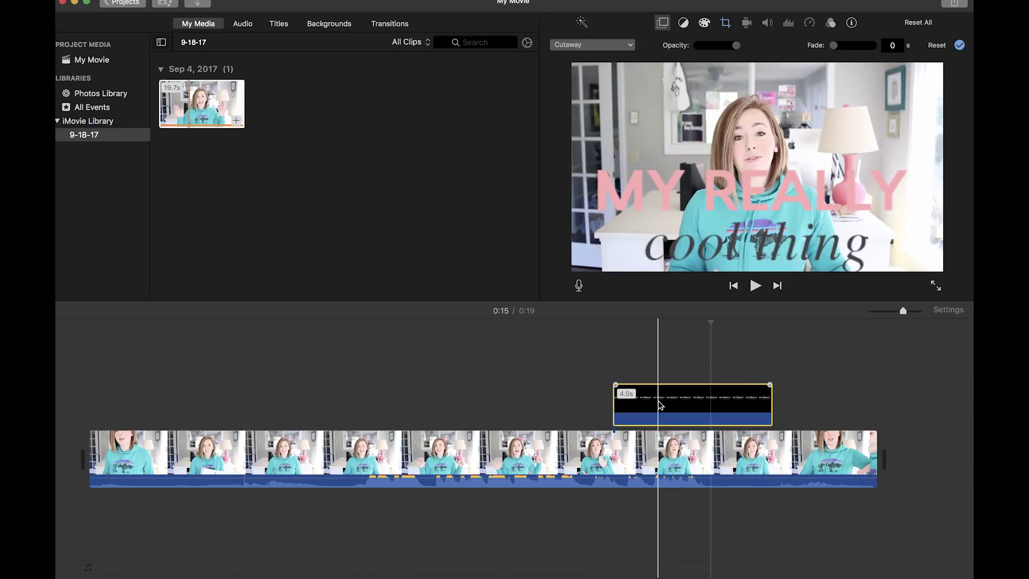
Step: Make the title overlay a Picture in Picture inset with Fit cropping instead of Ken Burns
{"action": "left_click", "coordinate": [601, 45]}
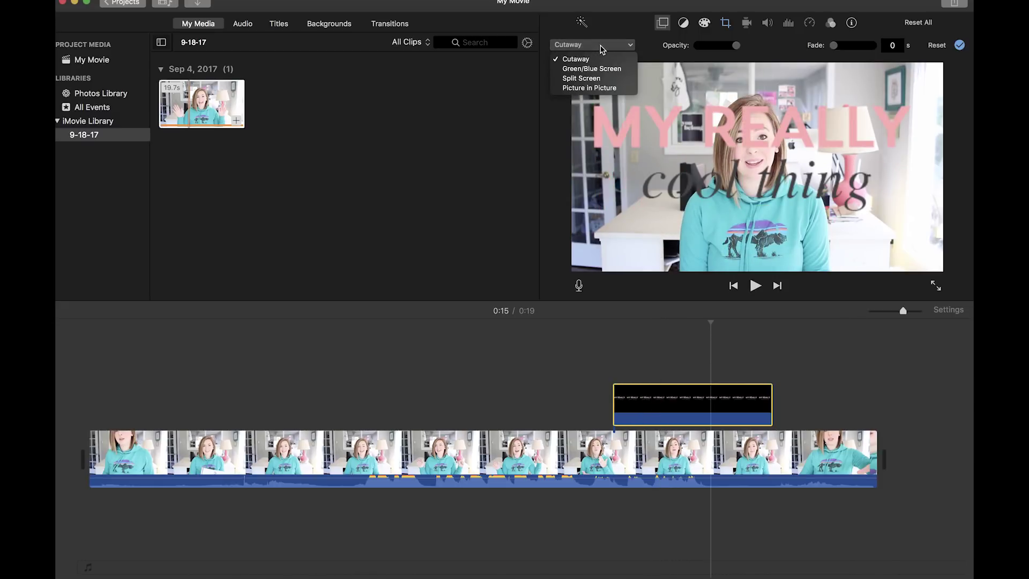
{"action": "left_click", "coordinate": [598, 89]}
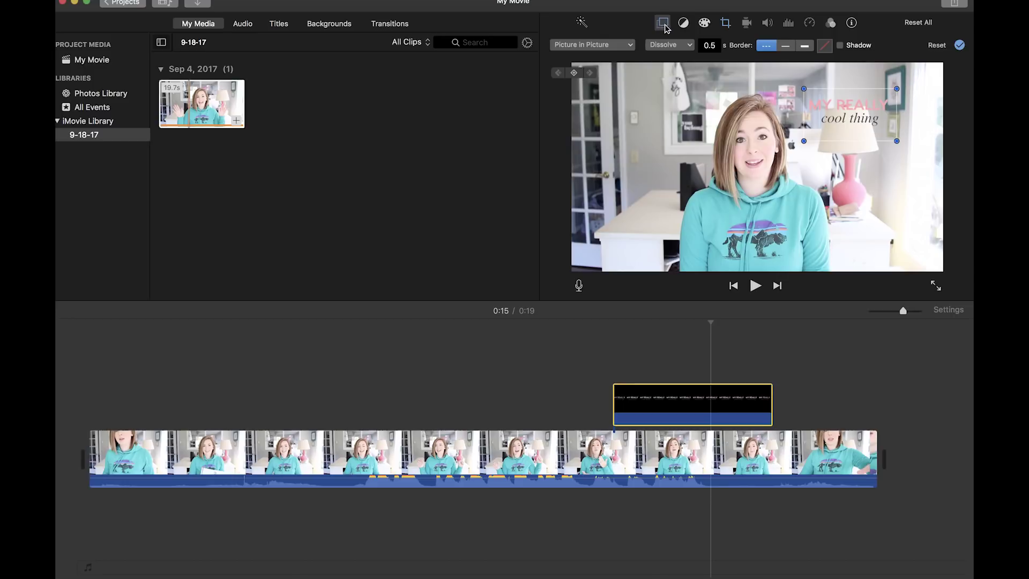
{"action": "left_click", "coordinate": [728, 26]}
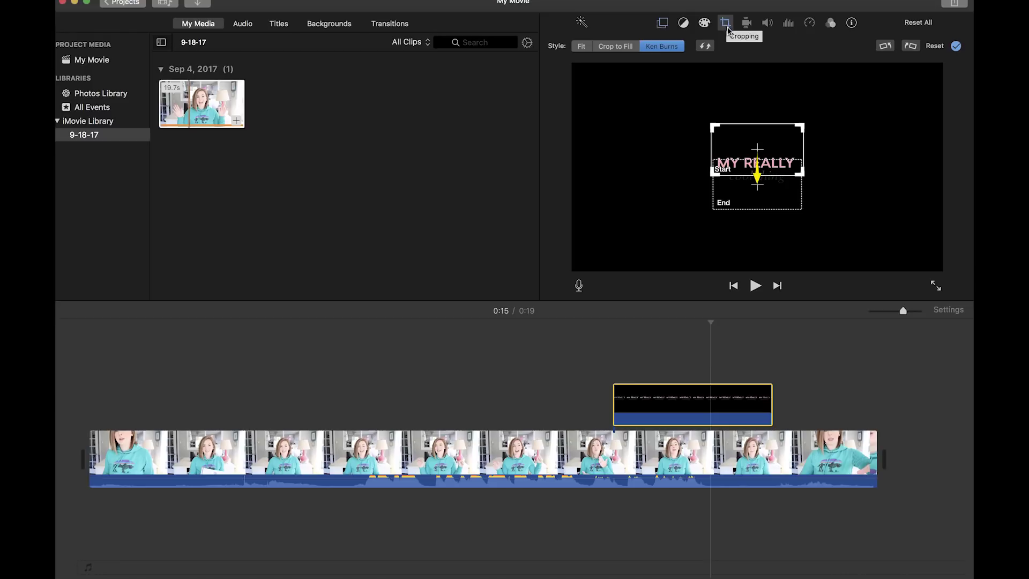
{"action": "left_click", "coordinate": [587, 50]}
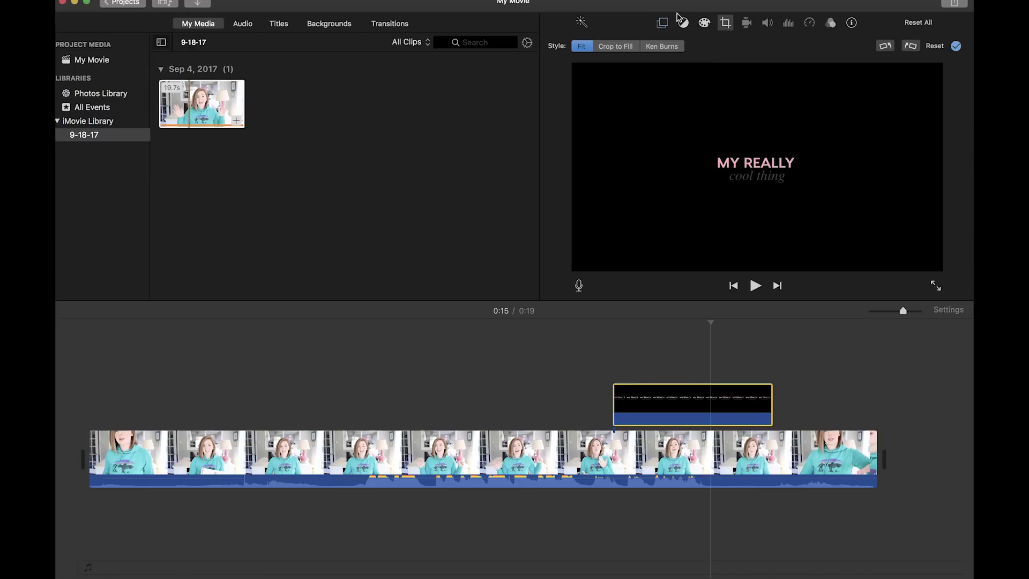
Step: Enlarge the picture-in-picture title inset at the upper right, keeping the overlay clip at 4.0 seconds
{"action": "left_click", "coordinate": [664, 25]}
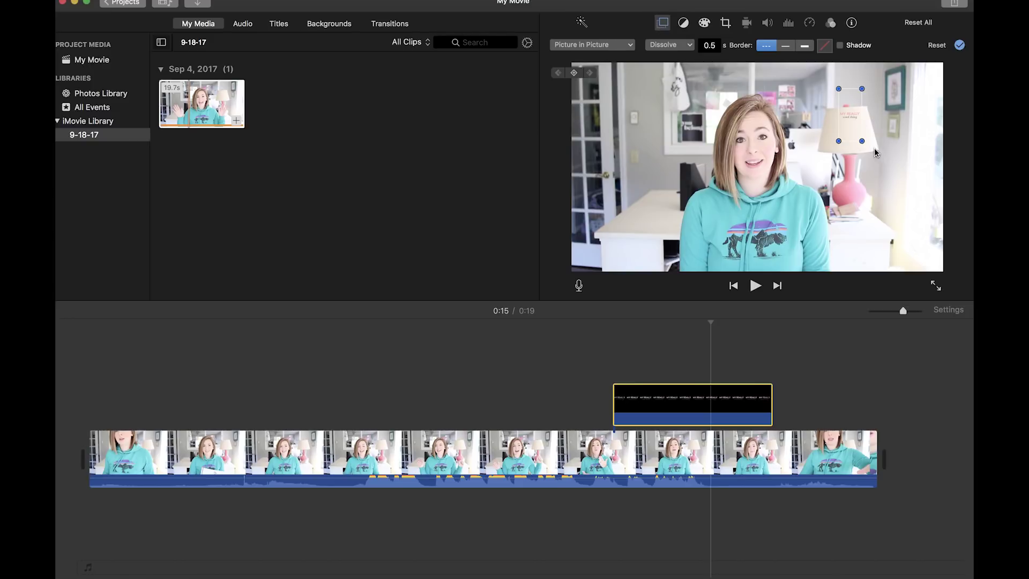
{"action": "mouse_move", "coordinate": [864, 142]}
{"action": "left_mouse_down"}
{"action": "mouse_move", "coordinate": [926, 211]}
{"action": "mouse_move", "coordinate": [971, 301]}
{"action": "mouse_move", "coordinate": [919, 182]}
{"action": "mouse_move", "coordinate": [917, 220]}
{"action": "mouse_move", "coordinate": [655, 203]}
{"action": "mouse_move", "coordinate": [655, 238]}
{"action": "mouse_move", "coordinate": [657, 132]}
{"action": "mouse_move", "coordinate": [663, 175]}
{"action": "mouse_move", "coordinate": [761, 226]}
{"action": "mouse_move", "coordinate": [882, 142]}
{"action": "left_mouse_up"}
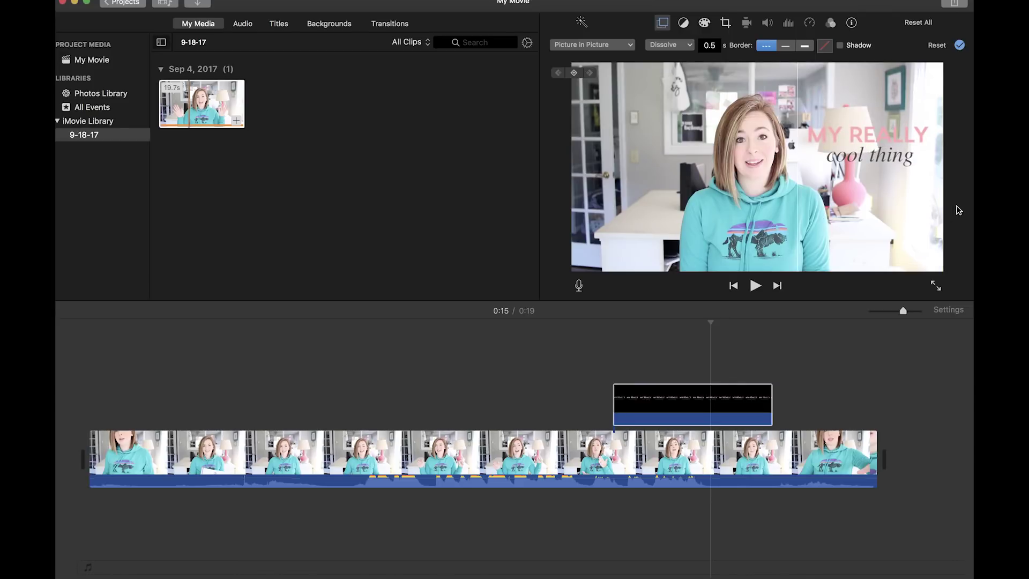
{"action": "left_click", "coordinate": [718, 405]}
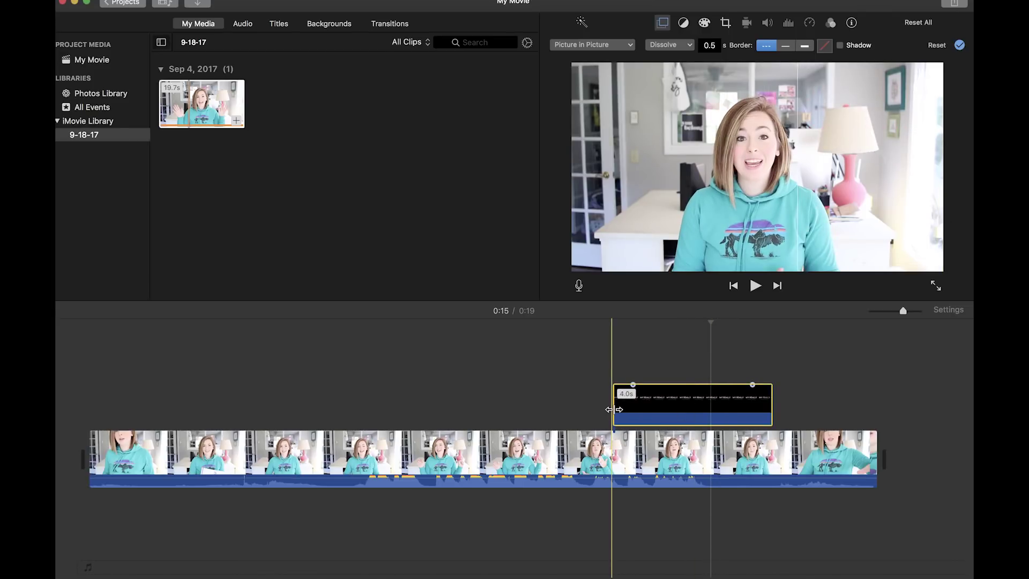
{"action": "mouse_move", "coordinate": [771, 404]}
{"action": "left_mouse_down"}
{"action": "mouse_move", "coordinate": [671, 404]}
{"action": "mouse_move", "coordinate": [771, 406]}
{"action": "left_mouse_up"}
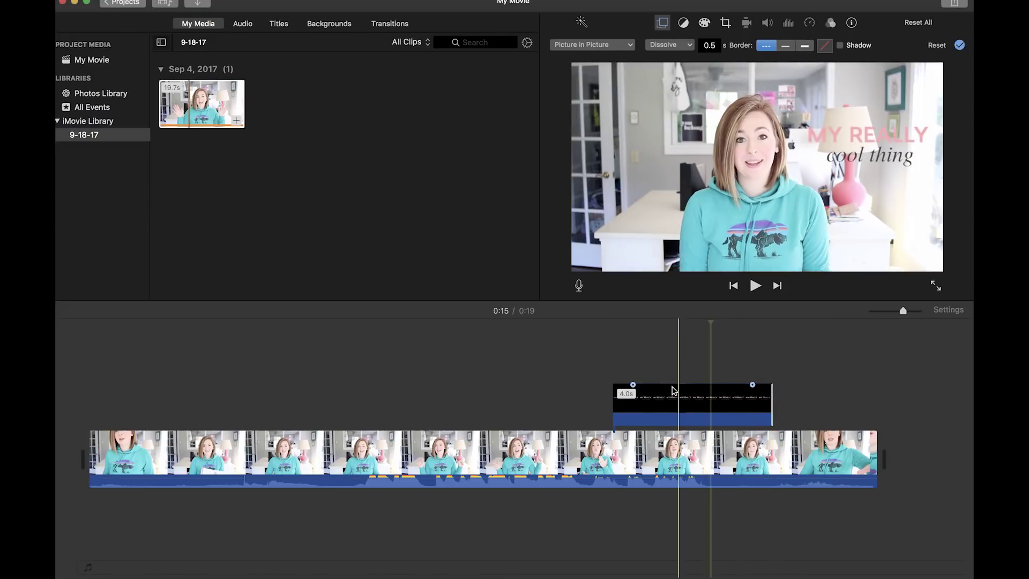
{"action": "left_click", "coordinate": [613, 322]}
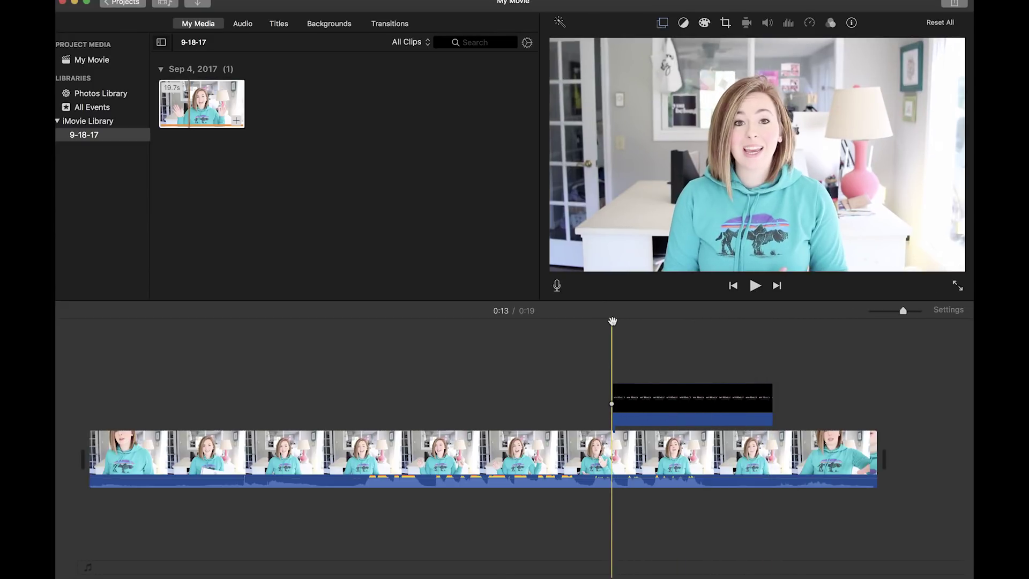
{"action": "key", "text": "space"}
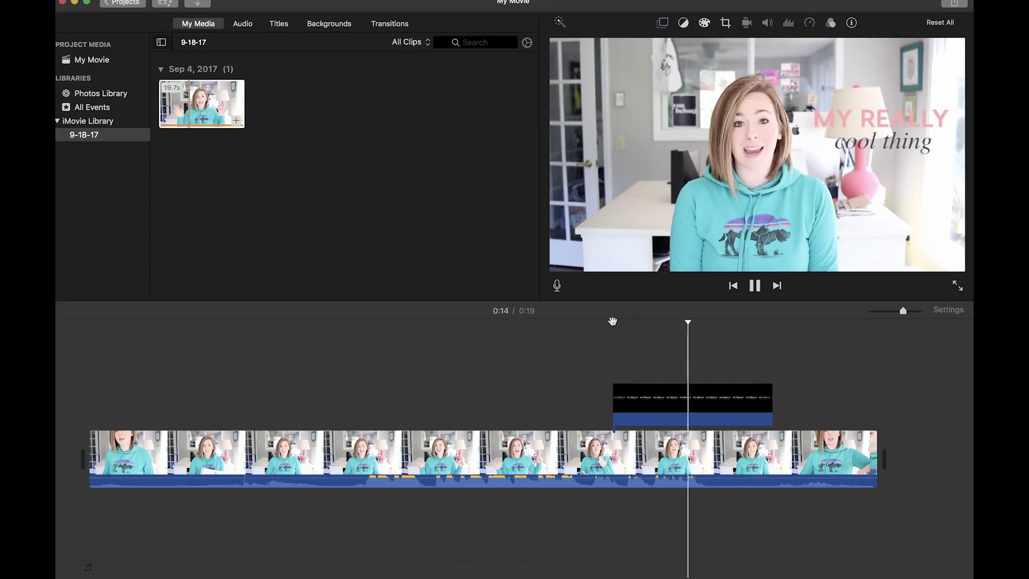
{"action": "key", "text": "space"}
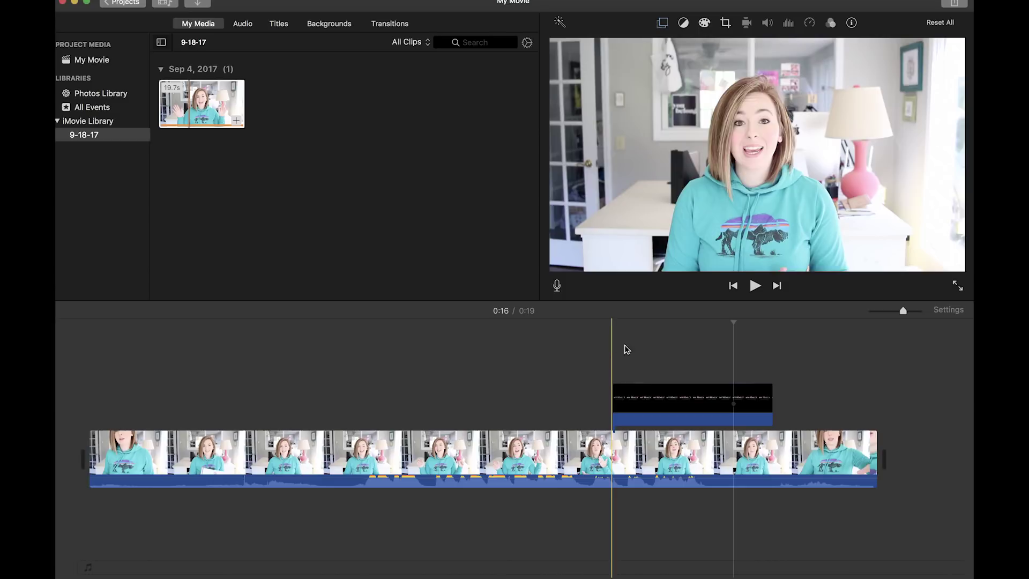
{"action": "left_click", "coordinate": [665, 24]}
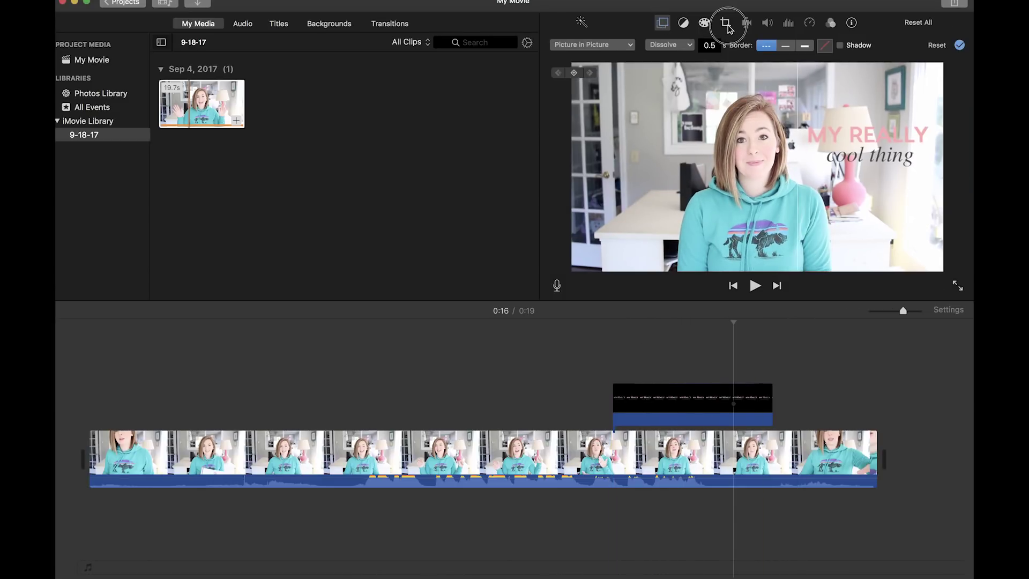
{"action": "left_click", "coordinate": [728, 25]}
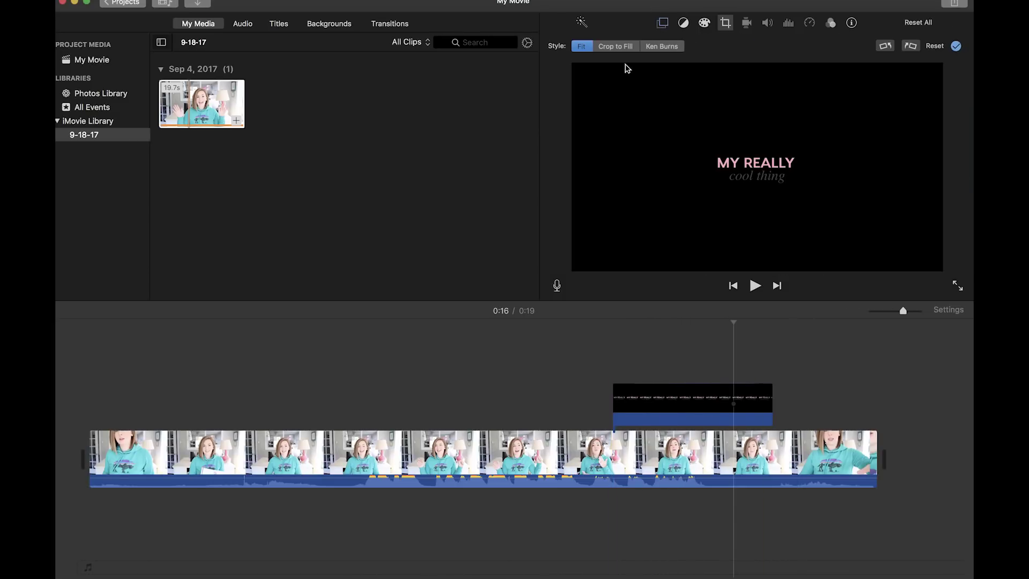
{"action": "left_click", "coordinate": [665, 24]}
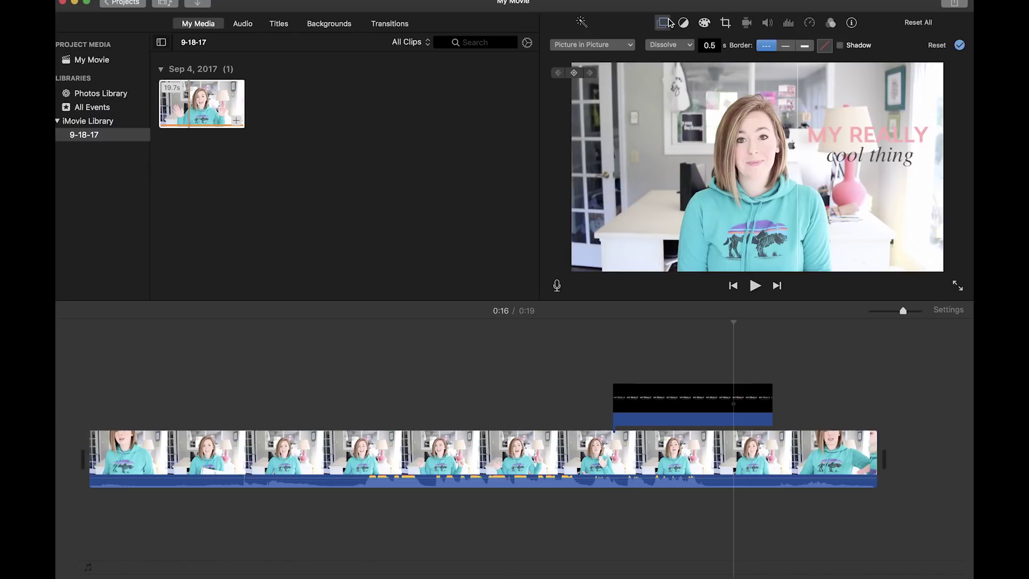